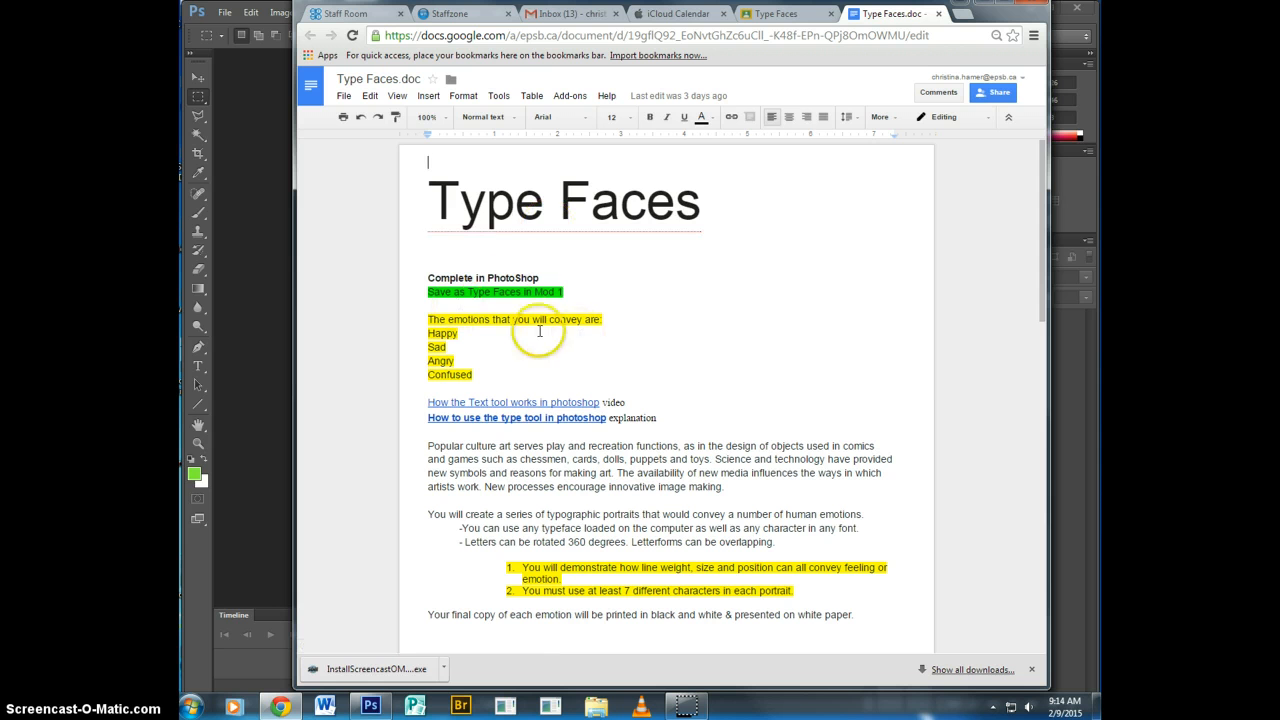
# Review the Type Faces assignment instructions and sample letter portraits, and move the document window away to reveal Photoshop.
pyautogui.scroll(-3, 660, 325)
pyautogui.scroll(3, 704, 334)
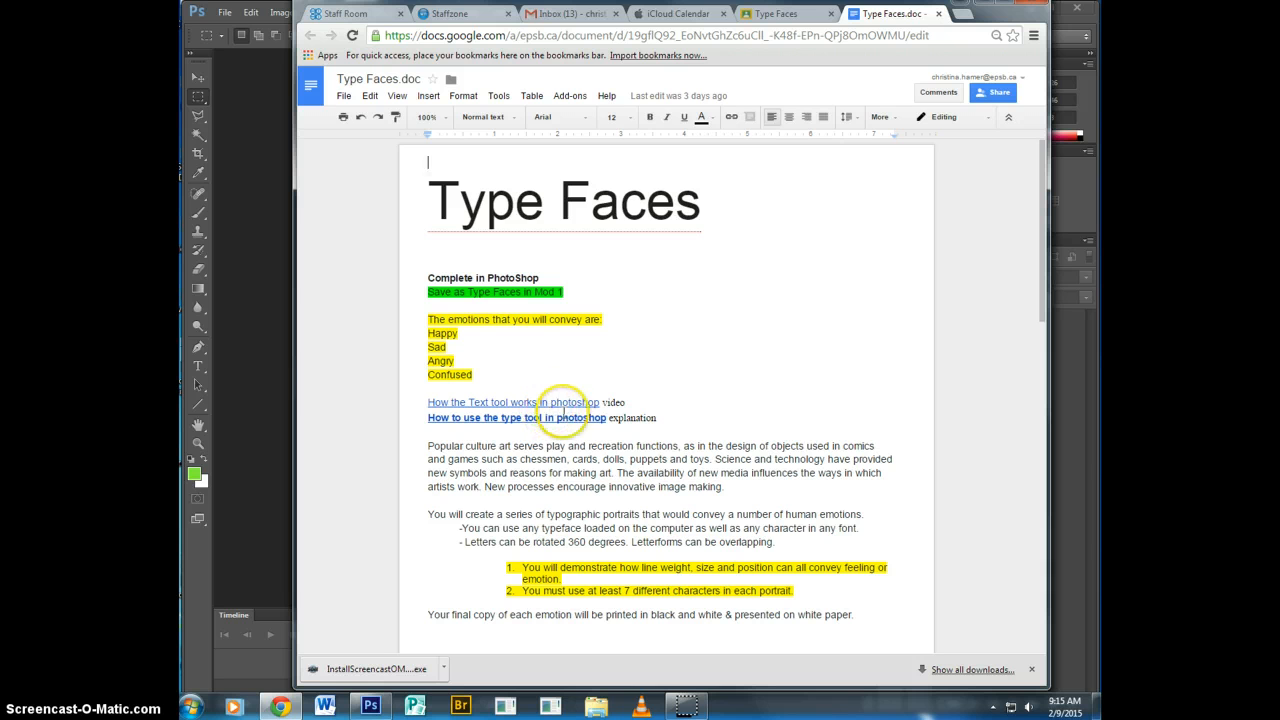
pyautogui.scroll(-10, 622, 475)
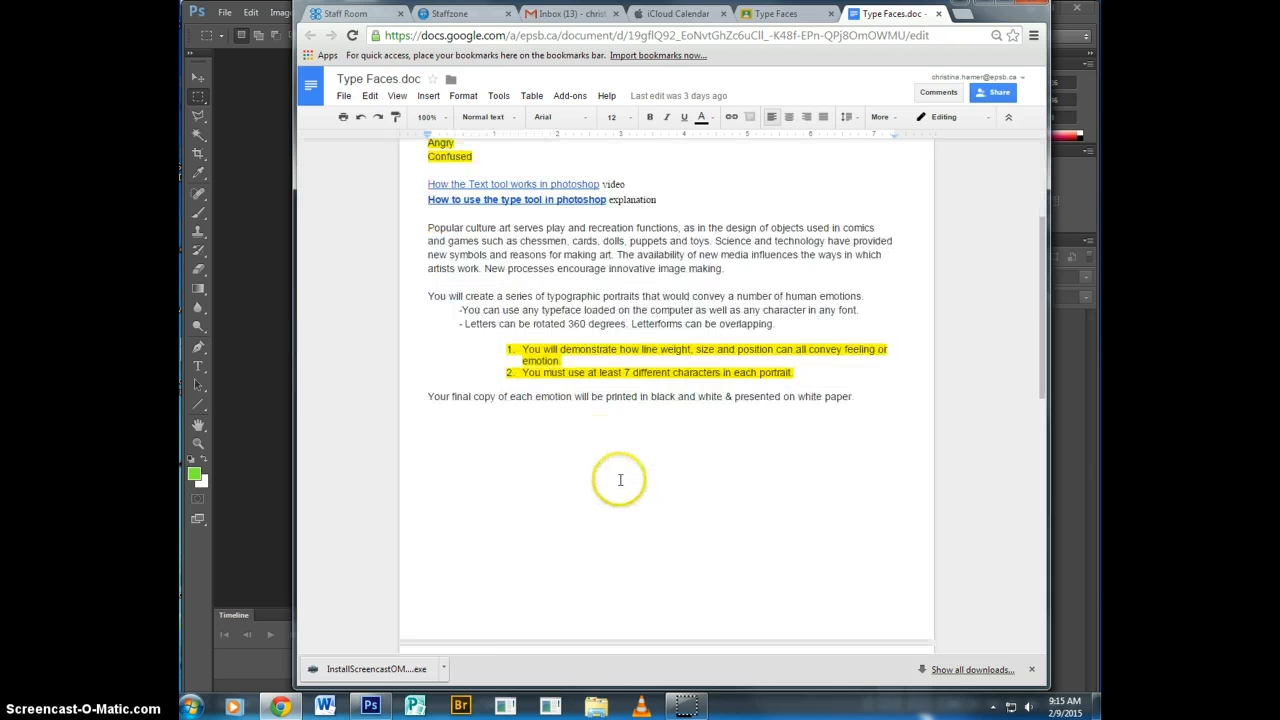
pyautogui.scroll(3, 623, 475)
pyautogui.scroll(-3, 623, 471)
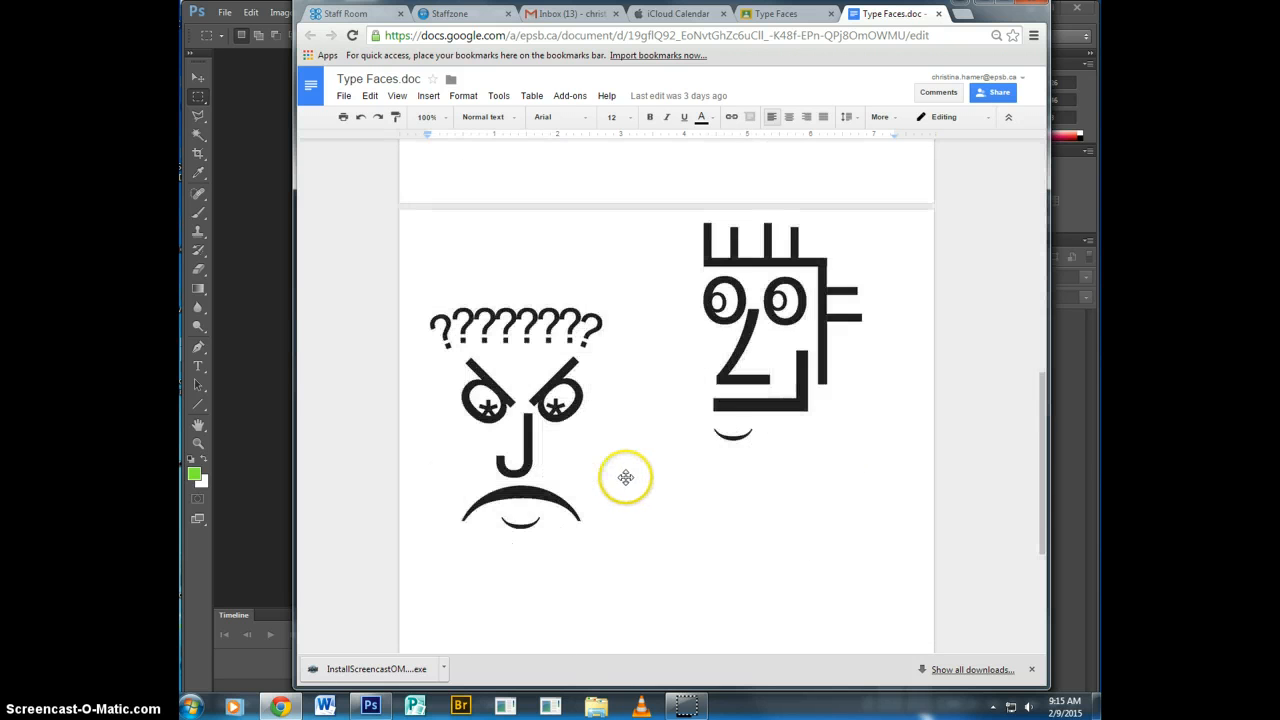
pyautogui.scroll(1, 623, 477)
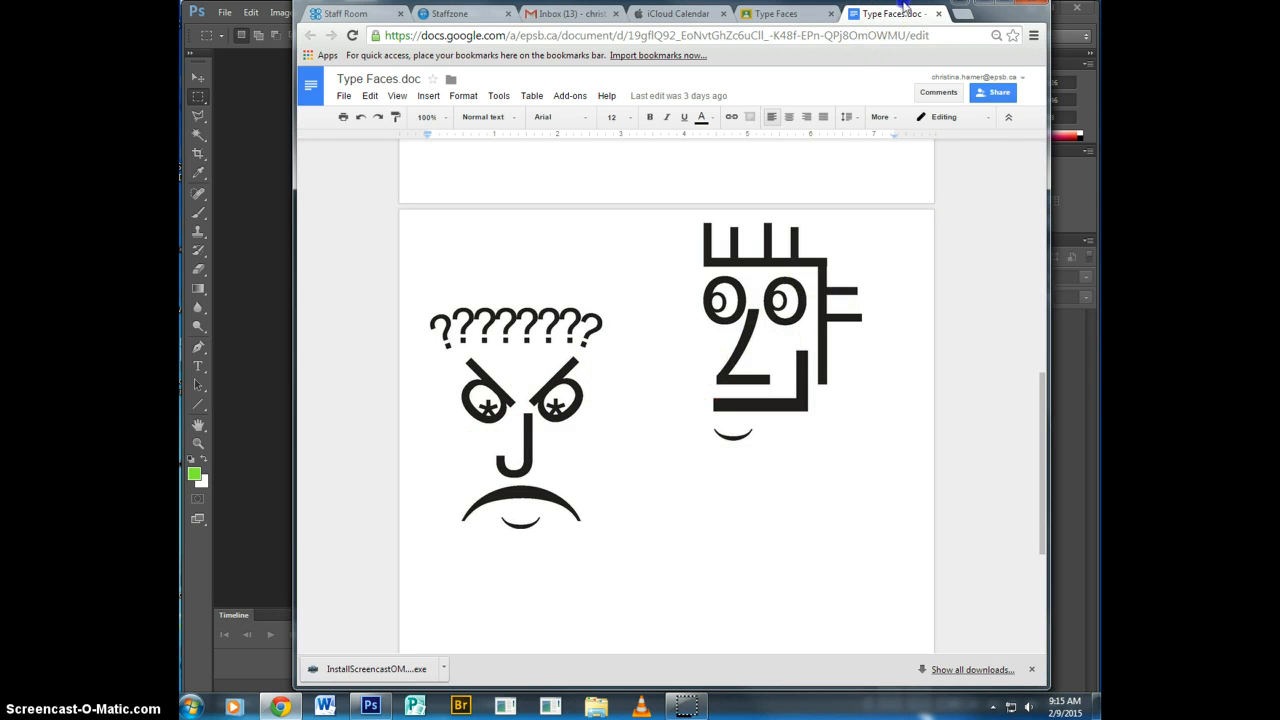
pyautogui.moveTo(903, 5); pyautogui.dragTo(1279, 112)
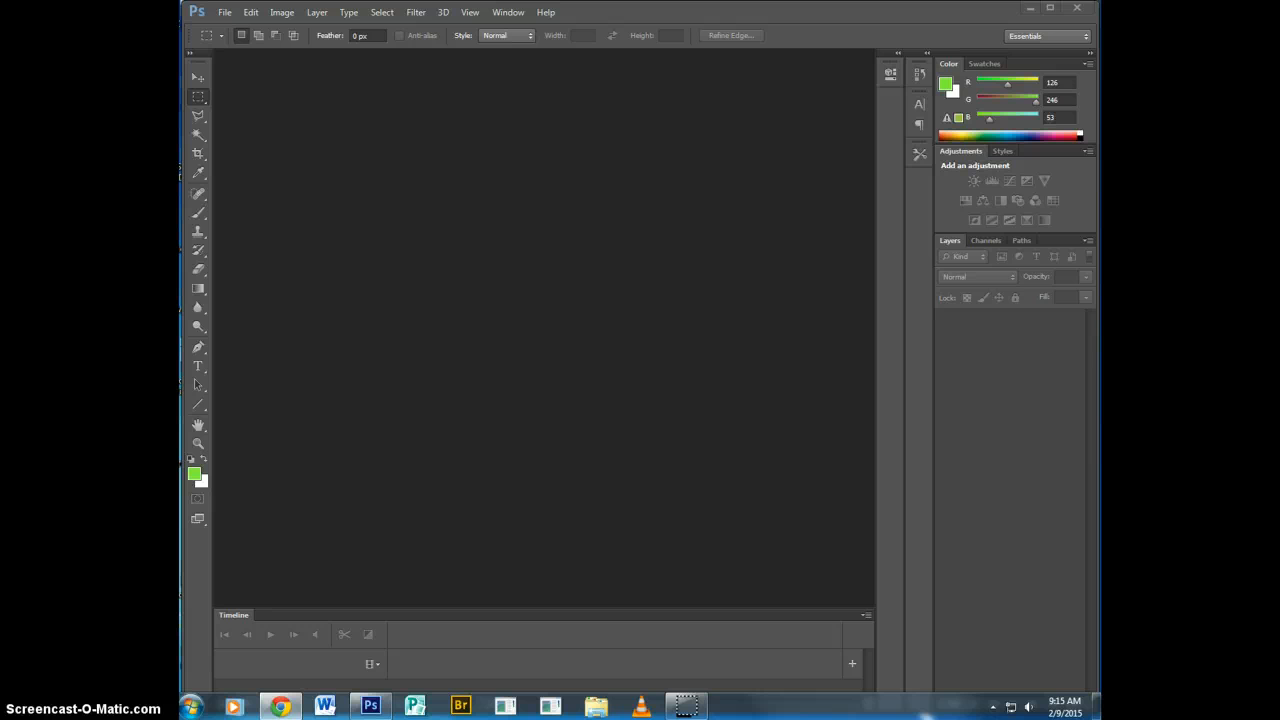
# Locate Adobe Photoshop CS6 among the installed programs, by searching for "ph" and in the Adobe Master Collection CS6 folder.
pyautogui.click(190, 709)
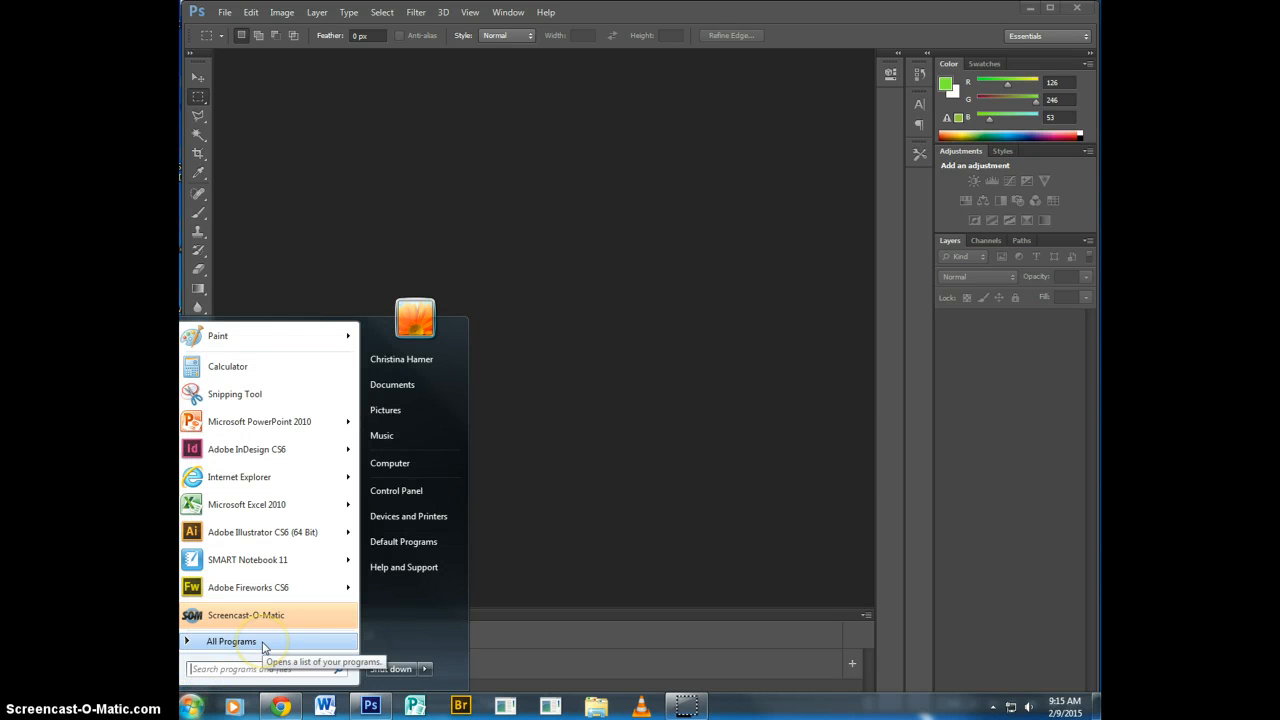
pyautogui.write('ph')
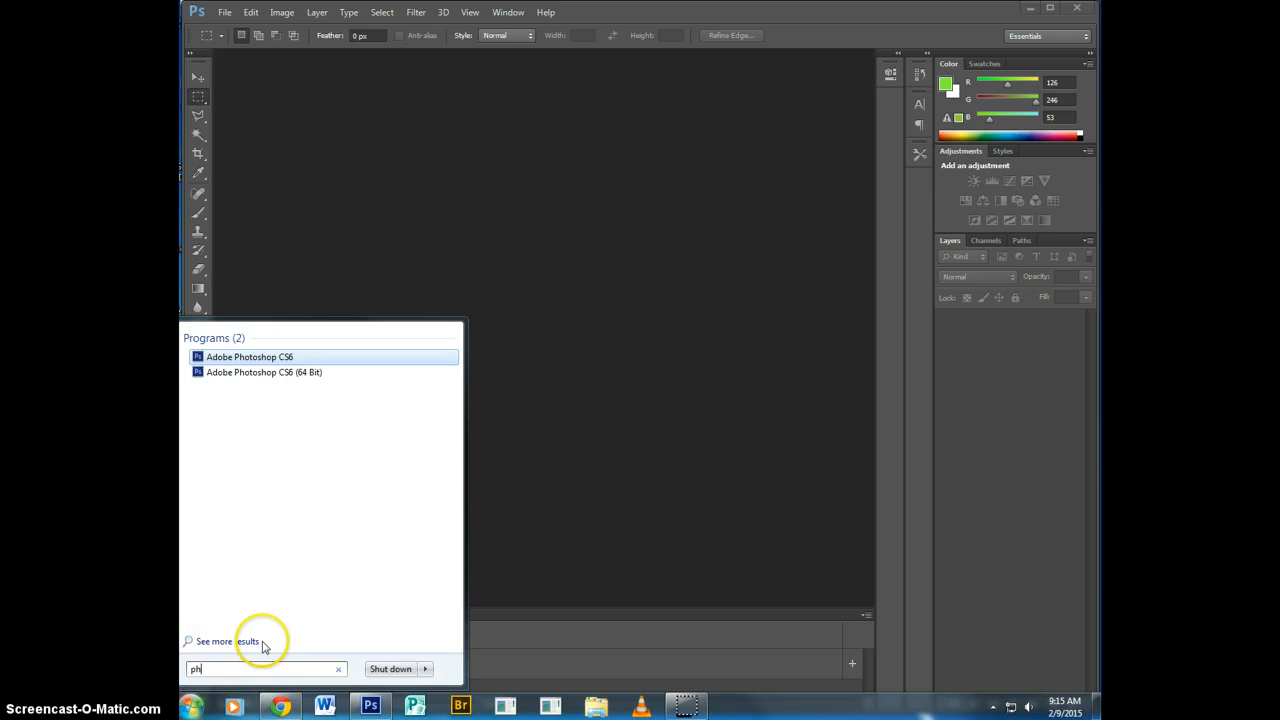
pyautogui.click(337, 668)
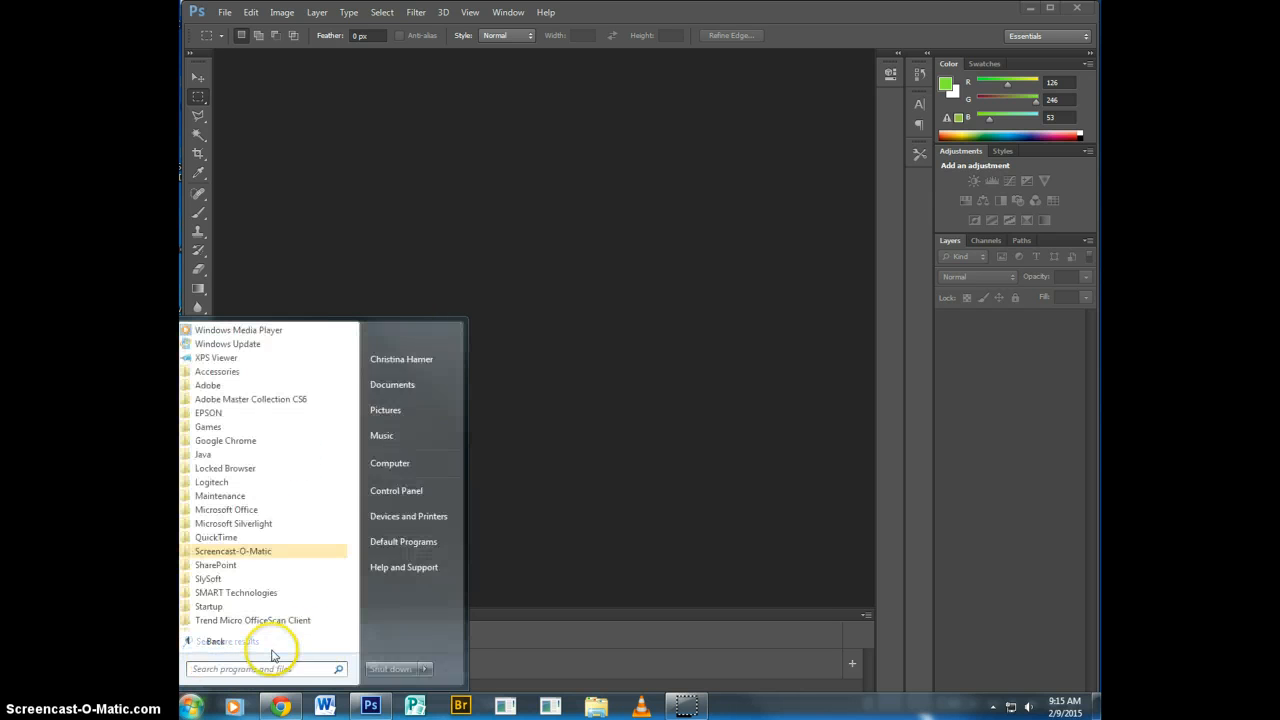
pyautogui.click(183, 641)
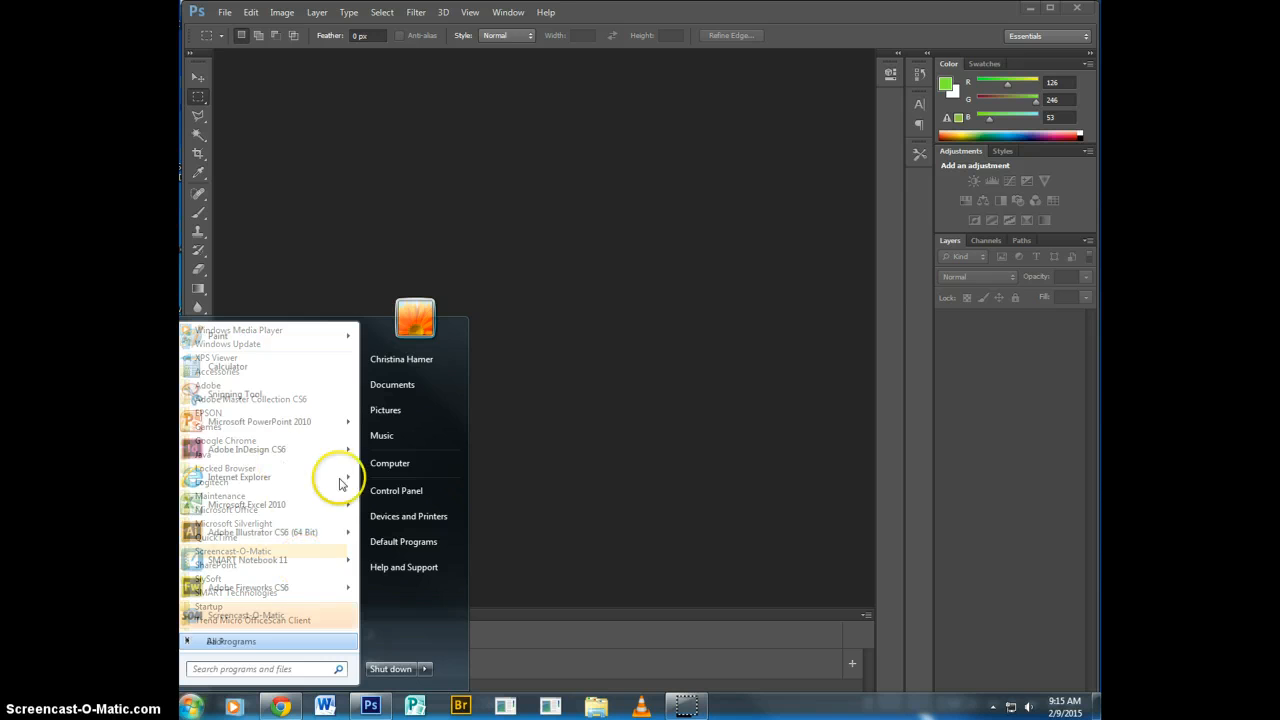
pyautogui.click(205, 641)
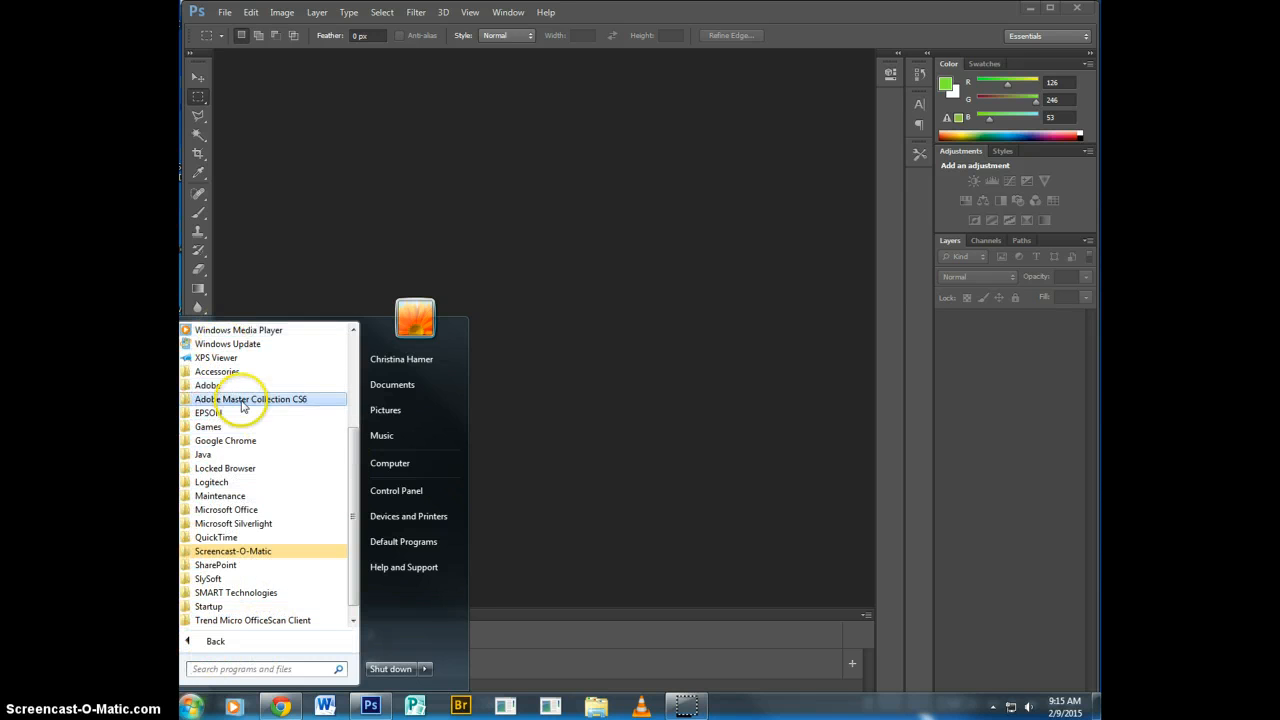
pyautogui.click(205, 400)
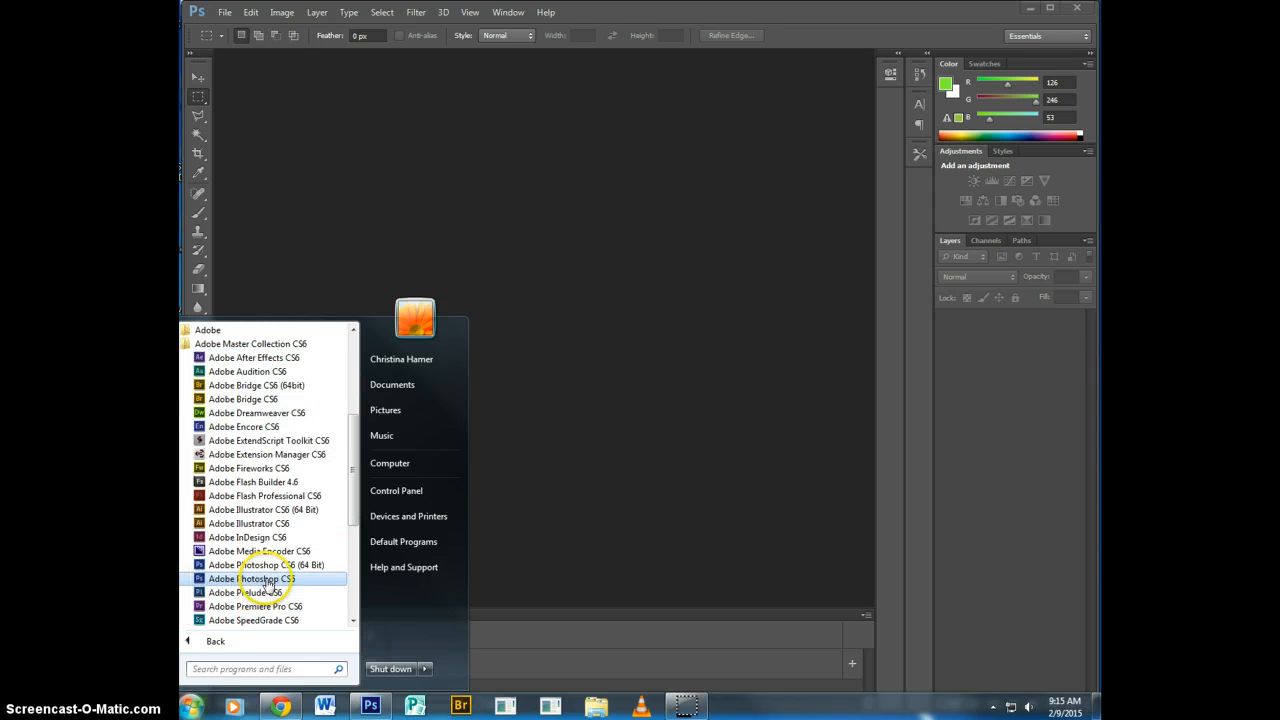
pyautogui.click(571, 463)
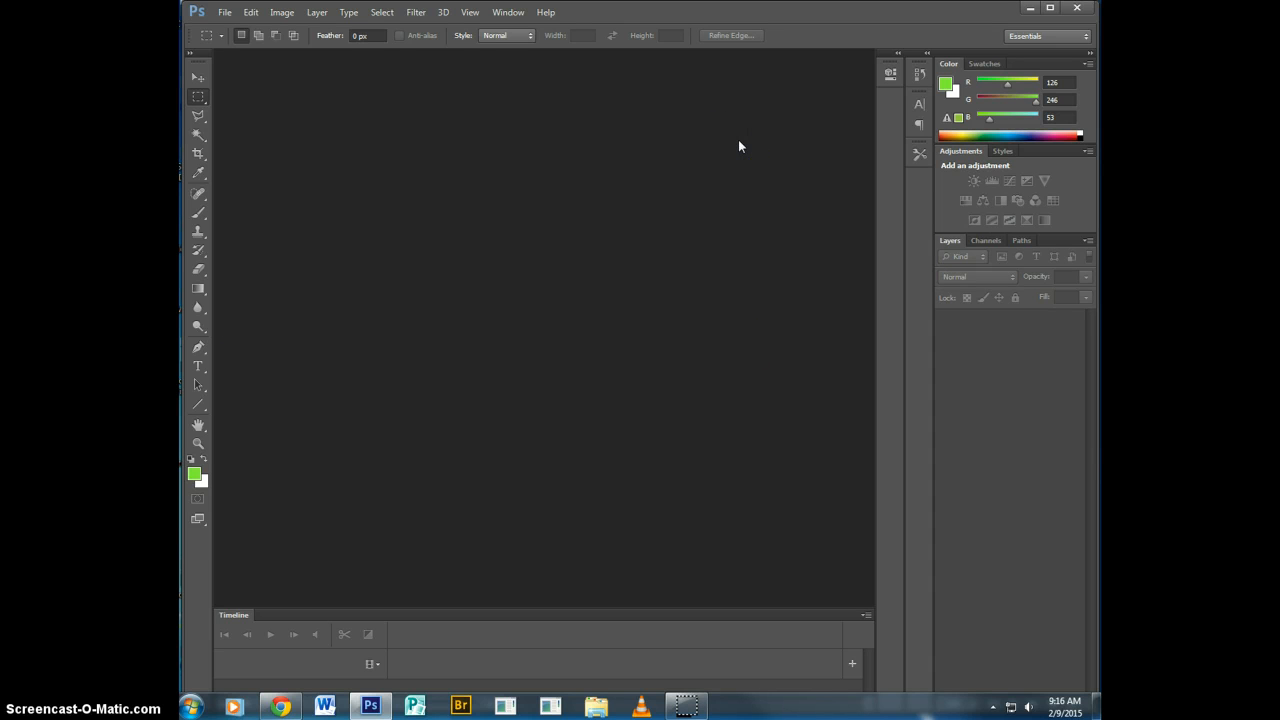
# Create a Letter document from the U.S. Paper preset, 8.5 × 11 inches at 300 pixels/inch, and activate the Type tool.
pyautogui.click(225, 18)
pyautogui.click(230, 24)
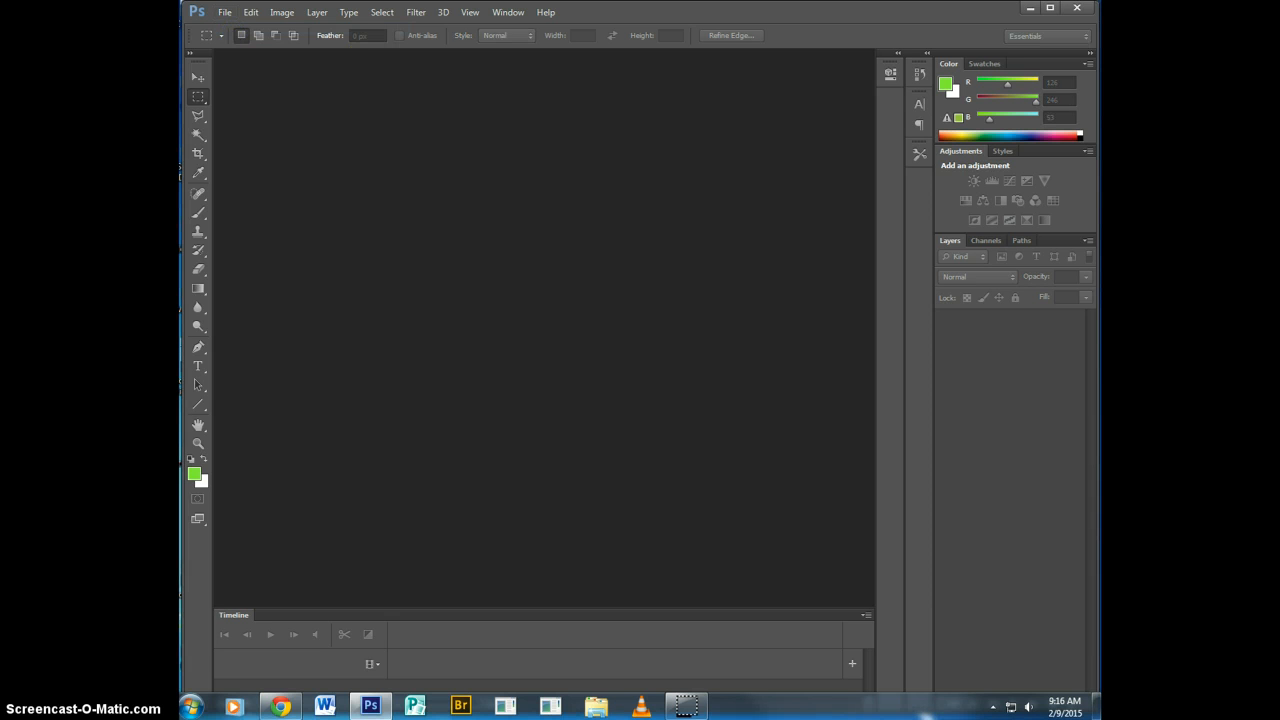
pyautogui.moveTo(463, 146); pyautogui.dragTo(424, 162)
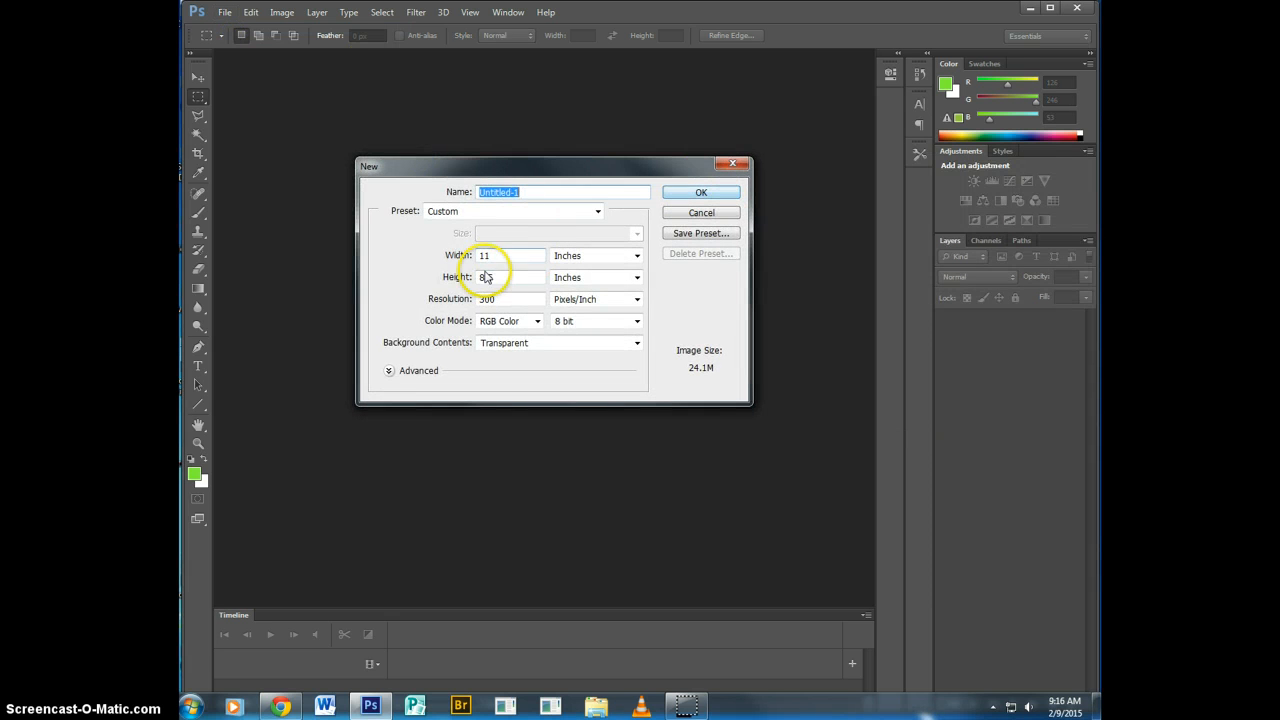
pyautogui.click(523, 211)
pyautogui.click(480, 261)
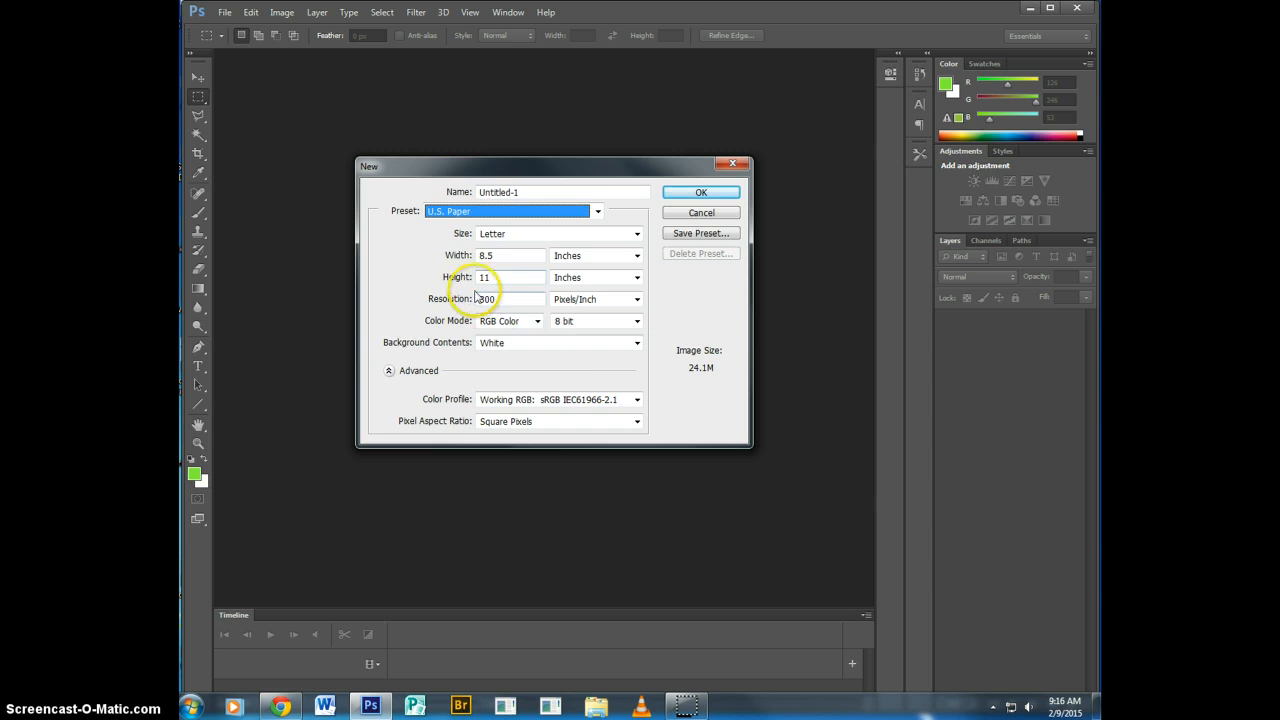
pyautogui.click(438, 298)
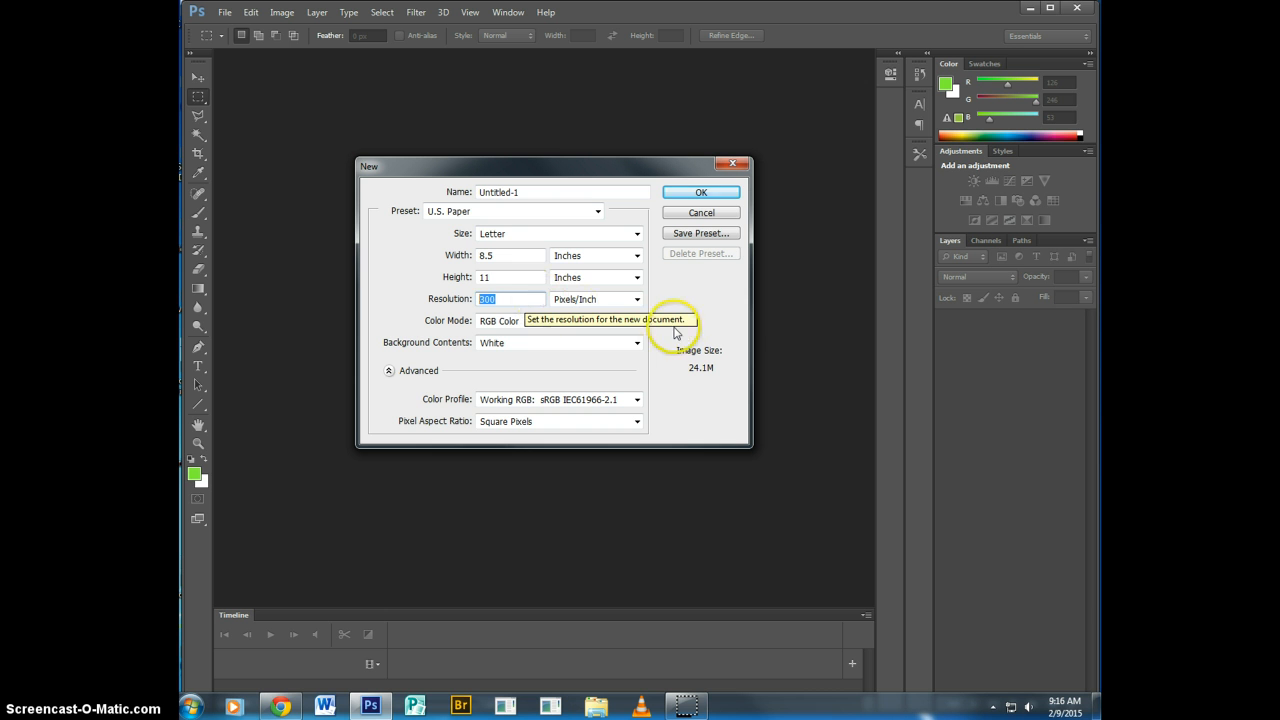
pyautogui.click(508, 299)
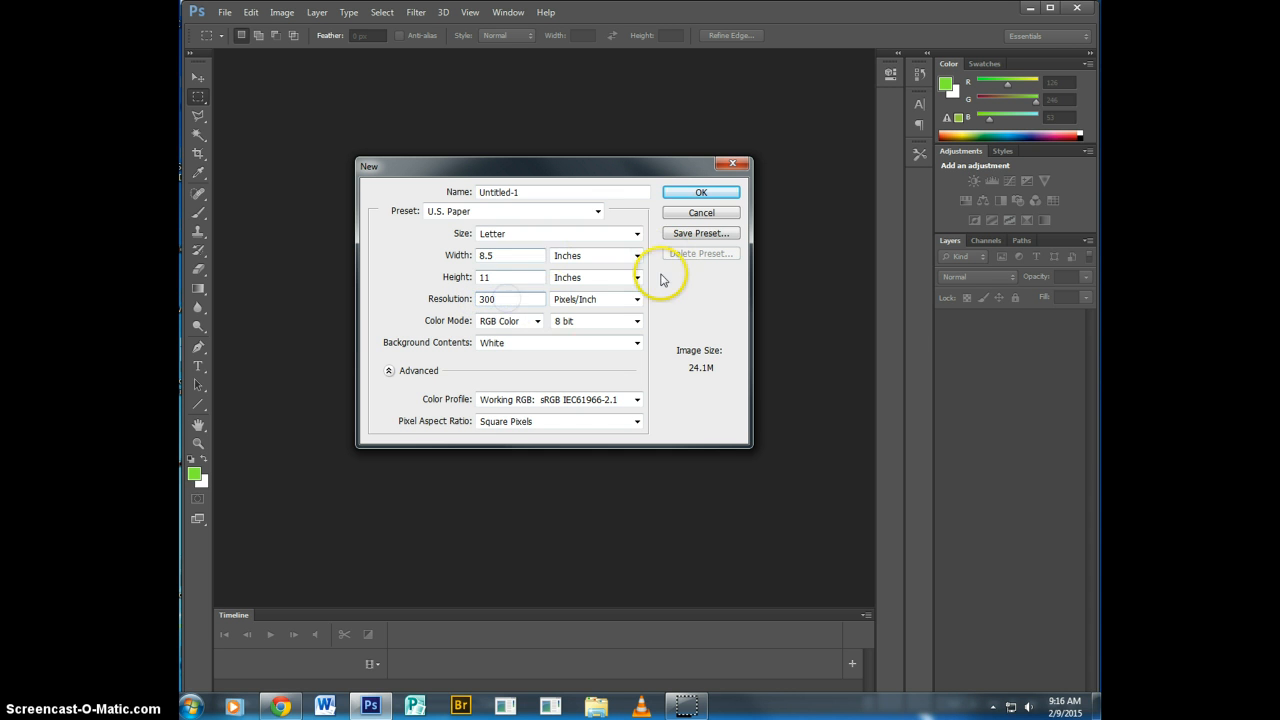
pyautogui.click(686, 191)
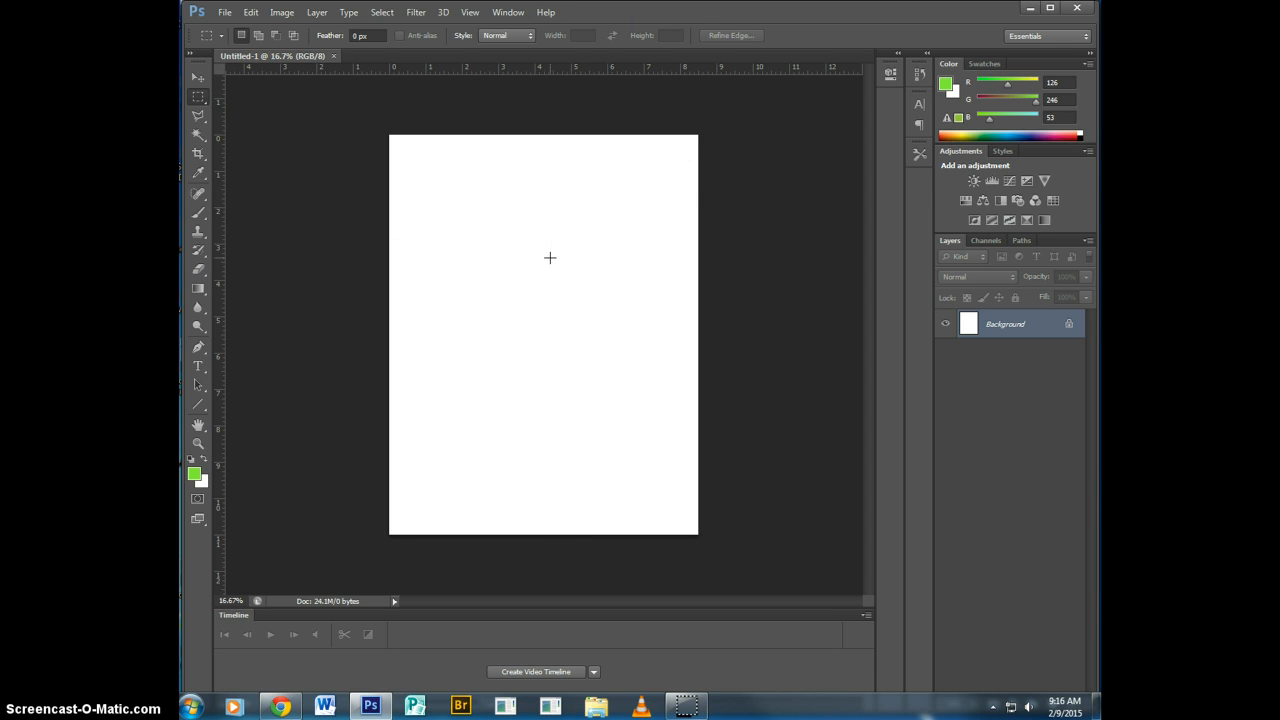
pyautogui.click(202, 367)
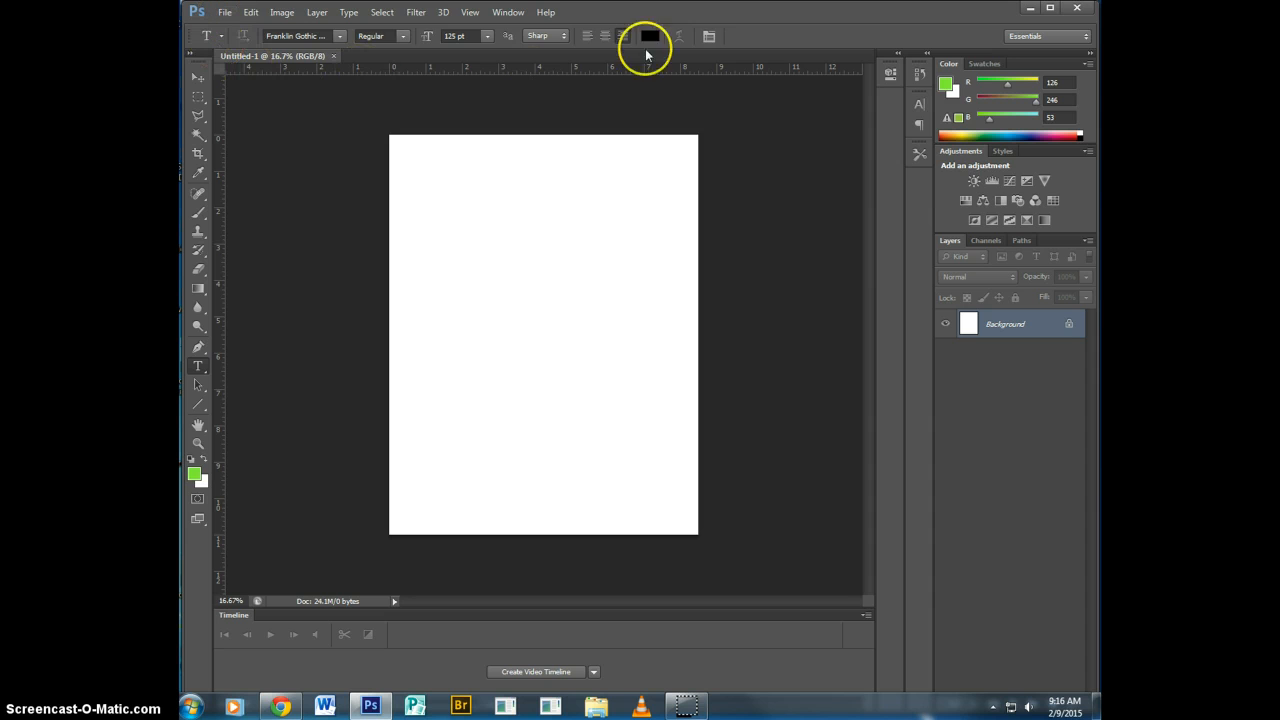
# Try adding the point text "dfghj" near the page's upper edge with left alignment.
pyautogui.click(450, 233)
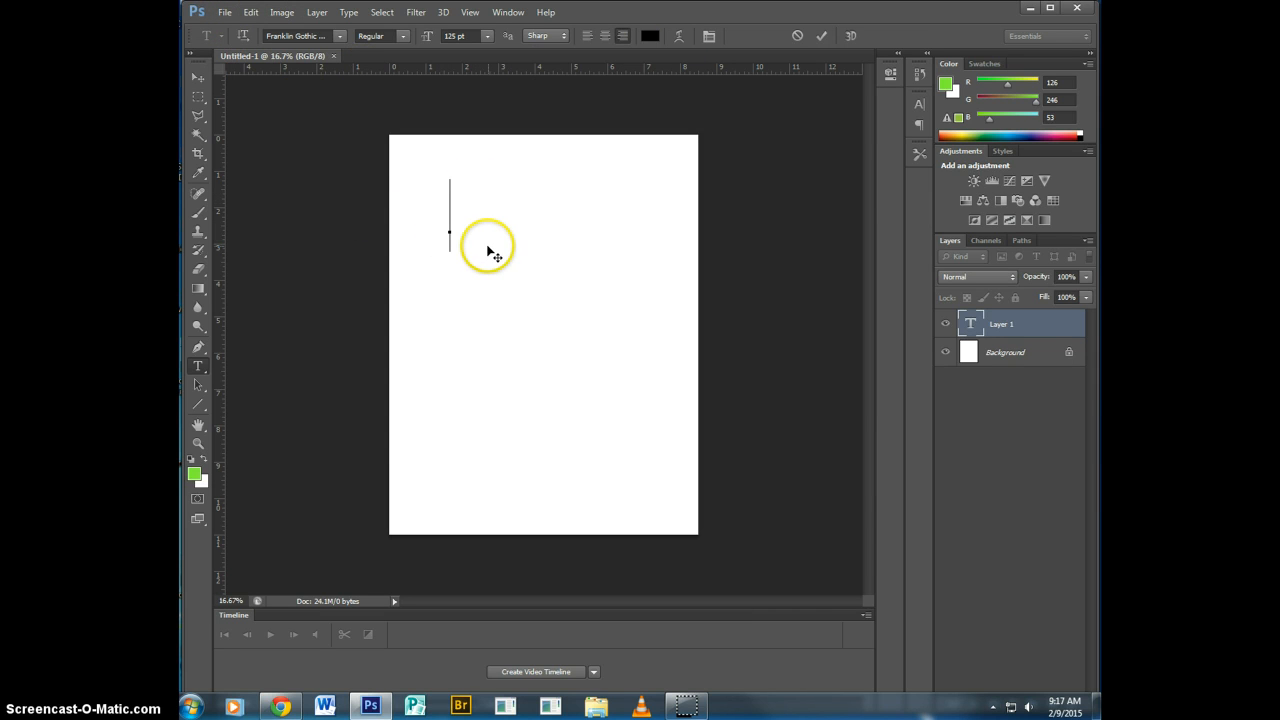
pyautogui.write('dfghj')
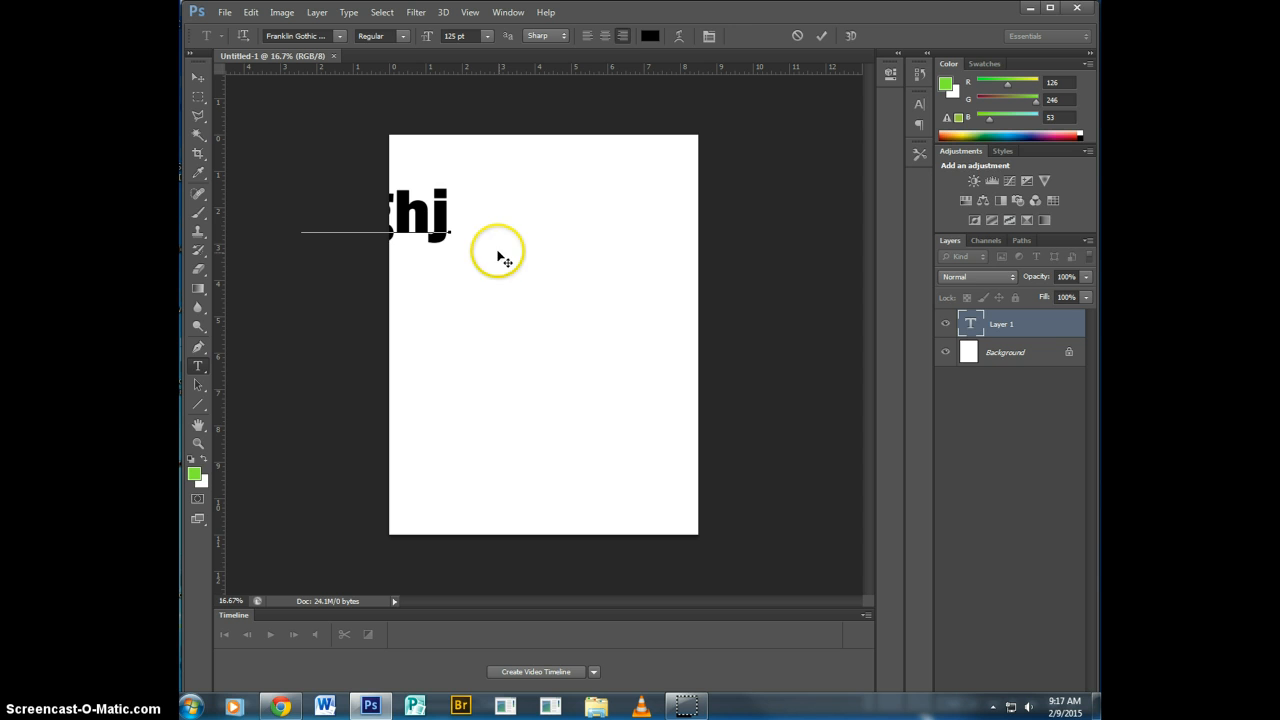
pyautogui.click(588, 36)
pyautogui.click(797, 36)
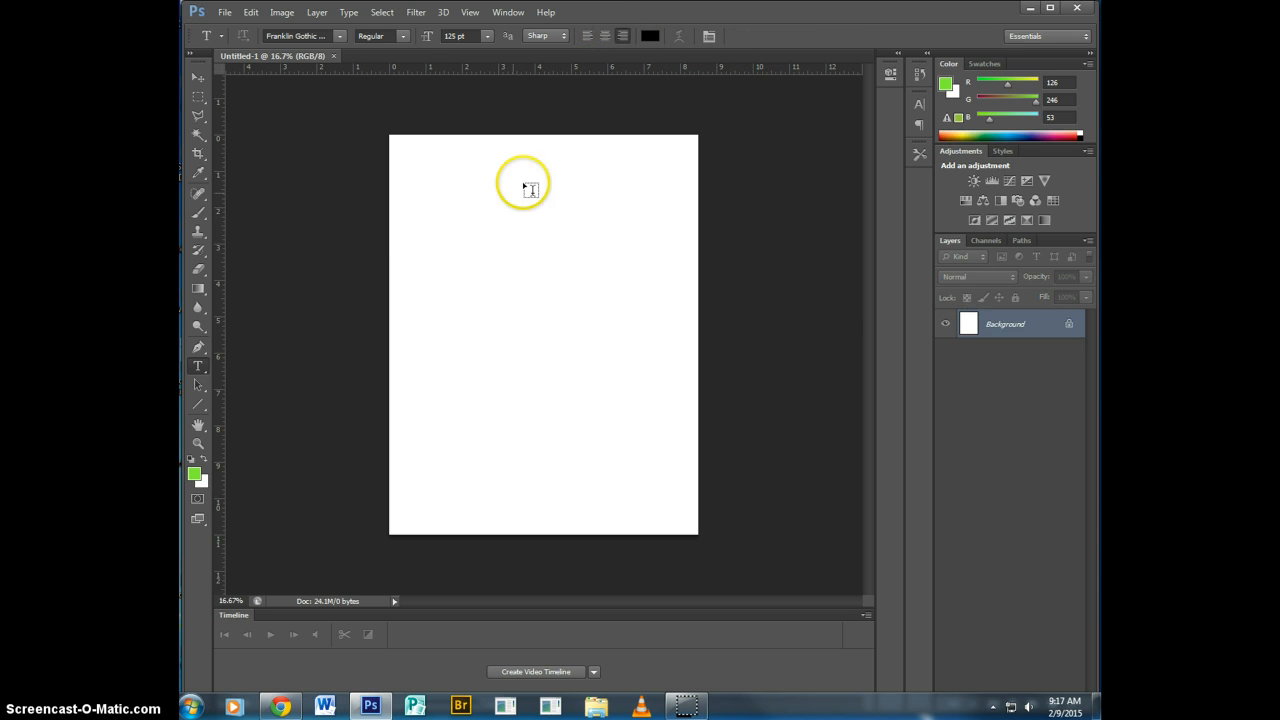
# Try drawing a text box about 4.66 × 1.26 inches, filling it with "fzdgx" and rotating it.
pyautogui.moveTo(449, 196); pyautogui.dragTo(617, 239)
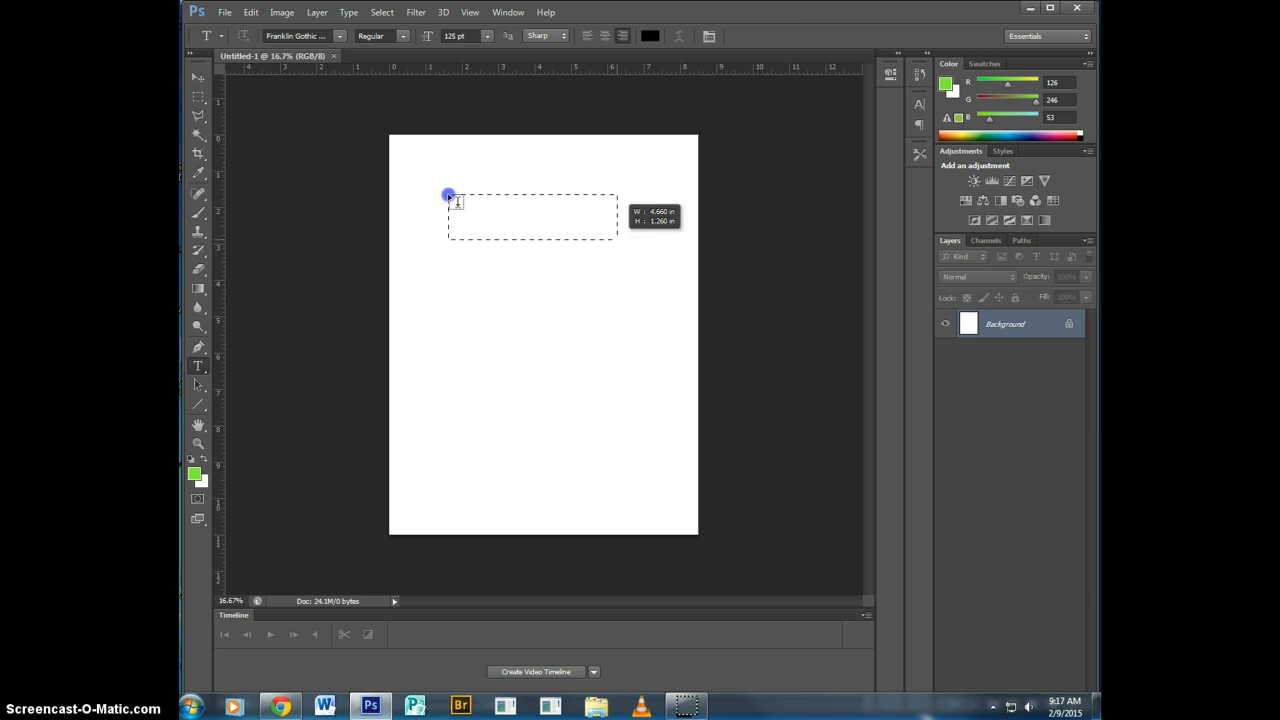
pyautogui.moveTo(449, 196); pyautogui.dragTo(449, 196)
pyautogui.write('fzdgx')
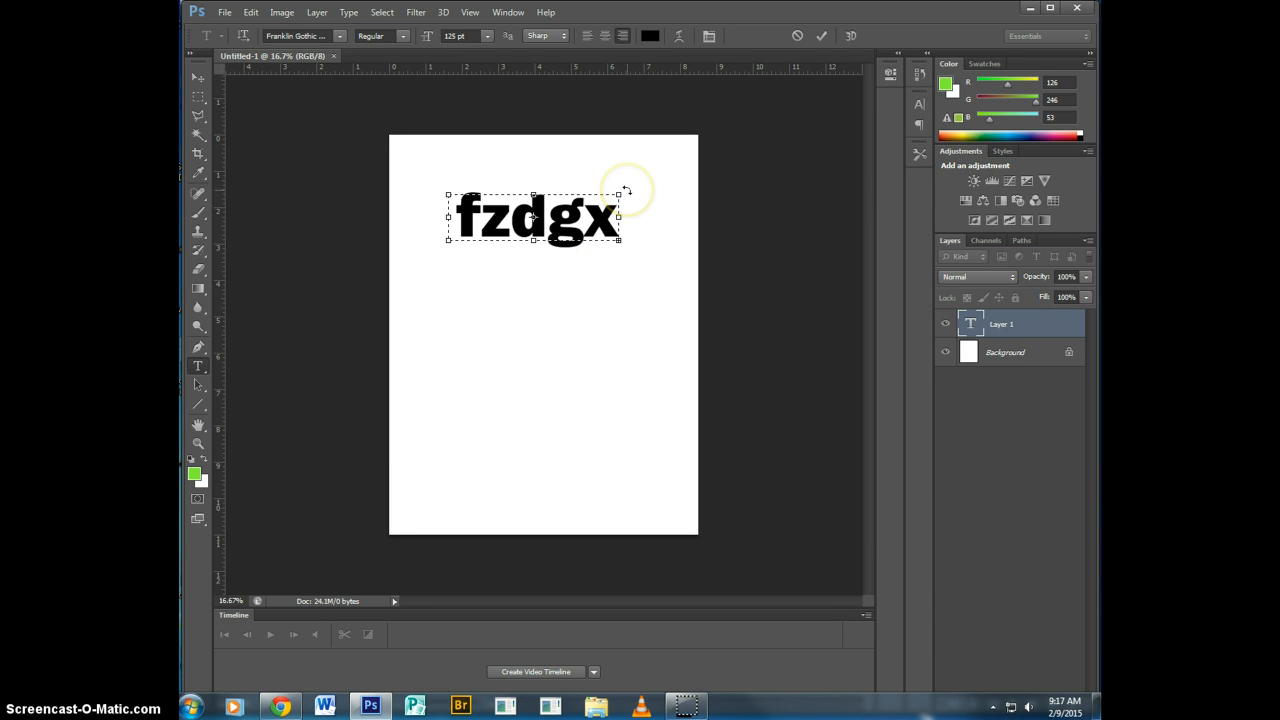
pyautogui.moveTo(626, 189); pyautogui.dragTo(566, 271)
pyautogui.moveTo(631, 221); pyautogui.dragTo(629, 218)
pyautogui.click(797, 35)
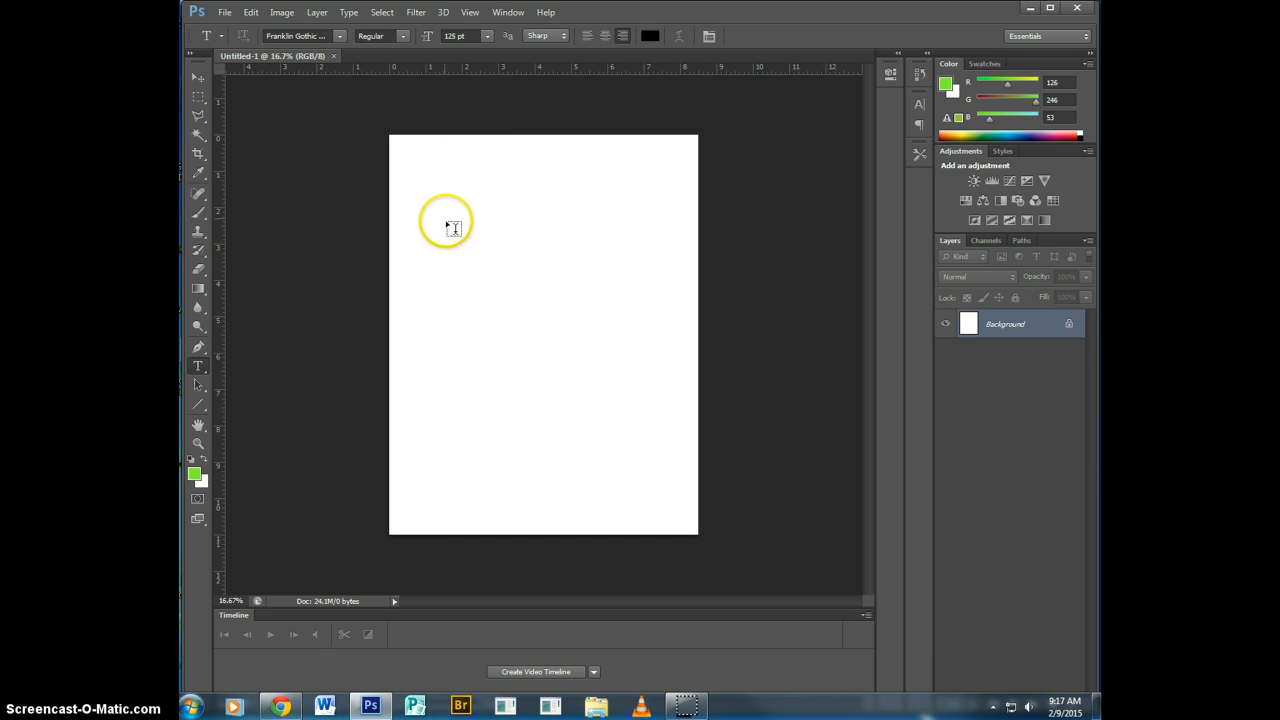
# Add the letter "o" as point text in the page's upper-left area and set its font to Algerian.
pyautogui.click(468, 248)
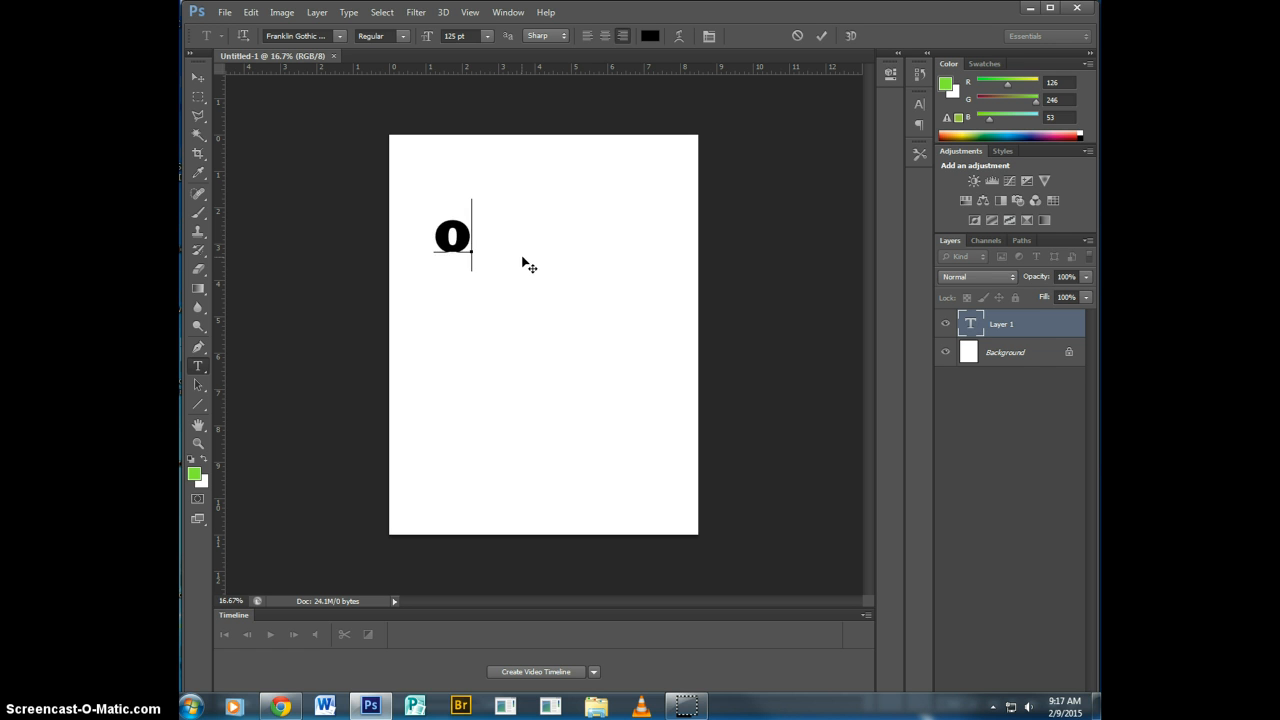
pyautogui.doubleClick(471, 236)
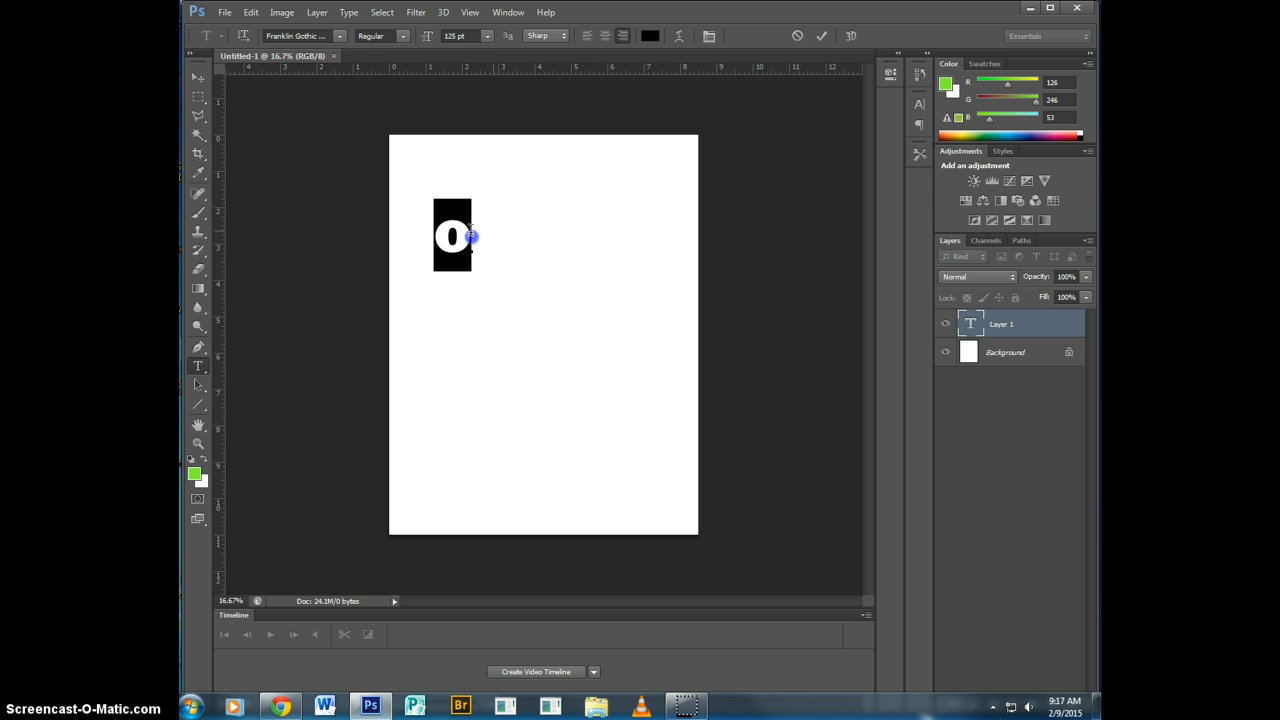
pyautogui.click(341, 37)
pyautogui.moveTo(500, 214); pyautogui.dragTo(448, 82)
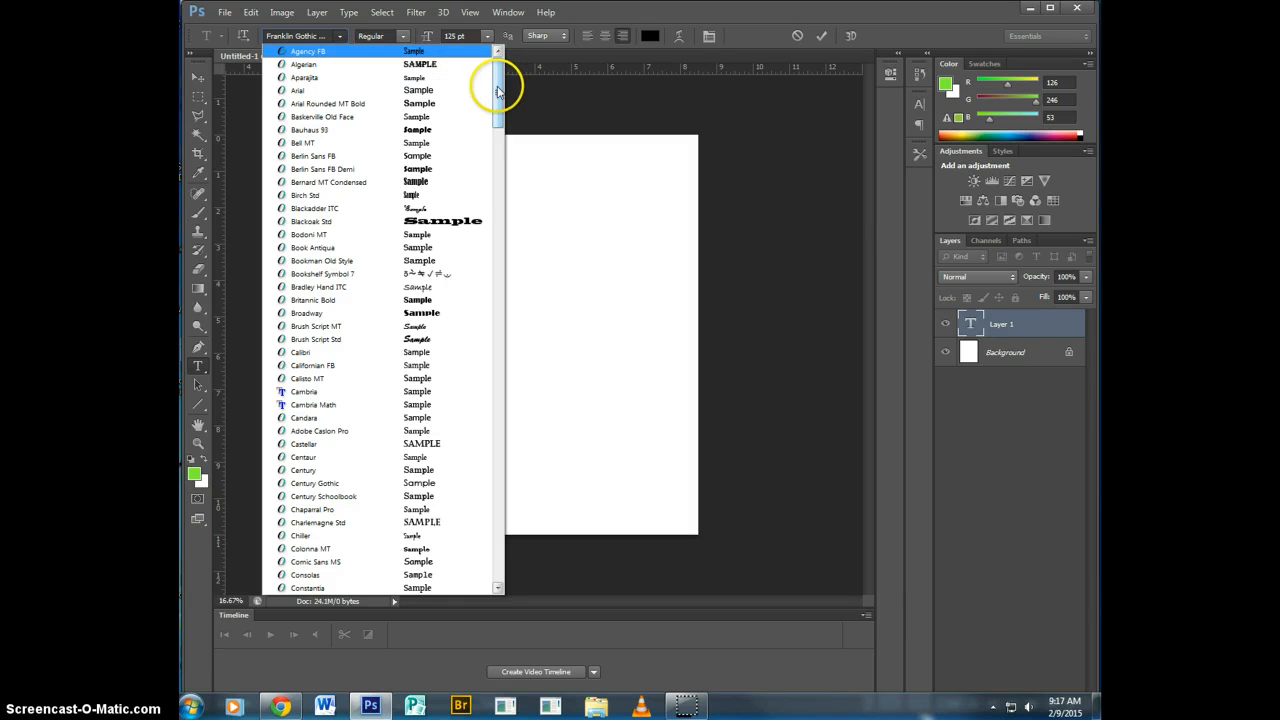
pyautogui.click(419, 64)
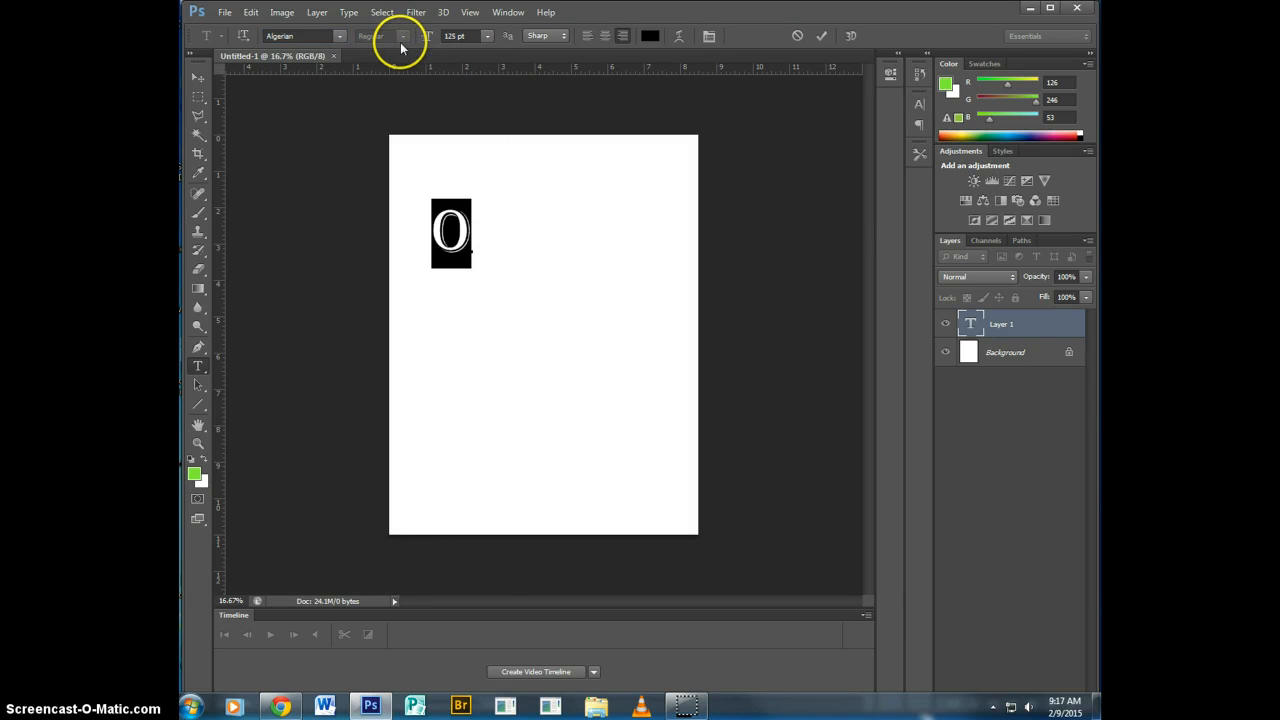
# Change the letter "o" to the Bell MT font with the Italic style.
pyautogui.click(339, 36)
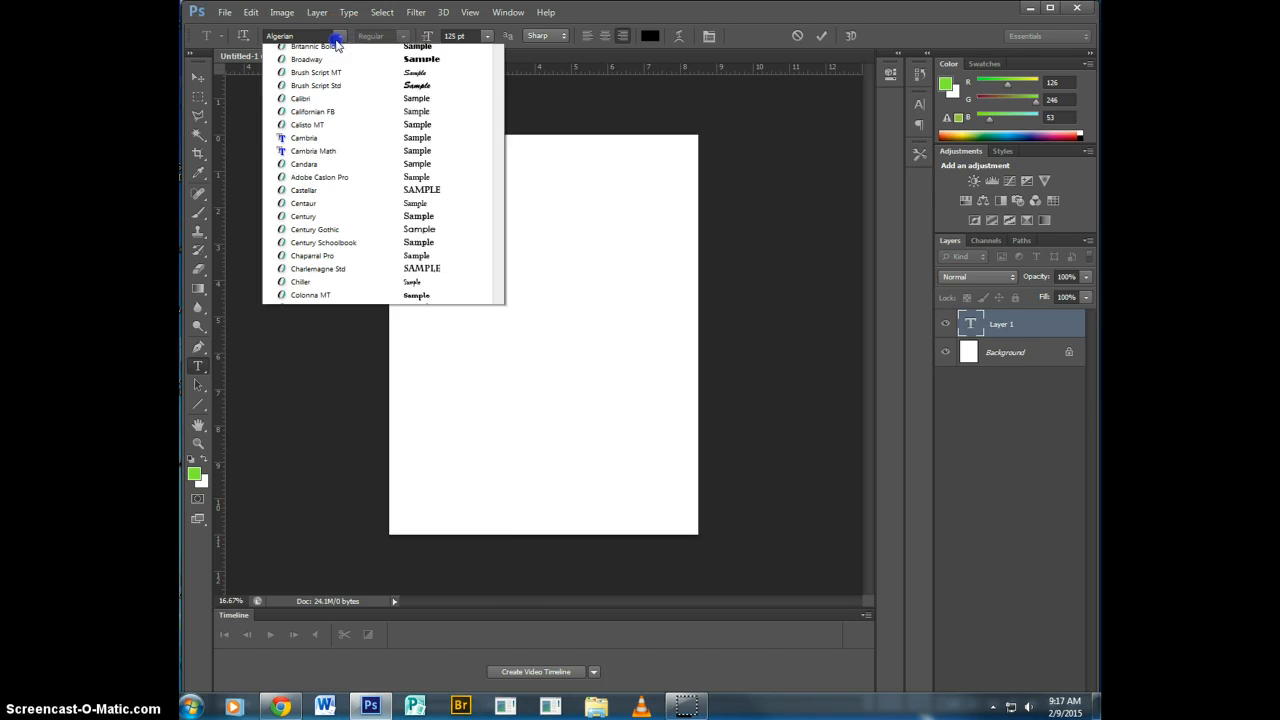
pyautogui.click(345, 125)
pyautogui.click(397, 36)
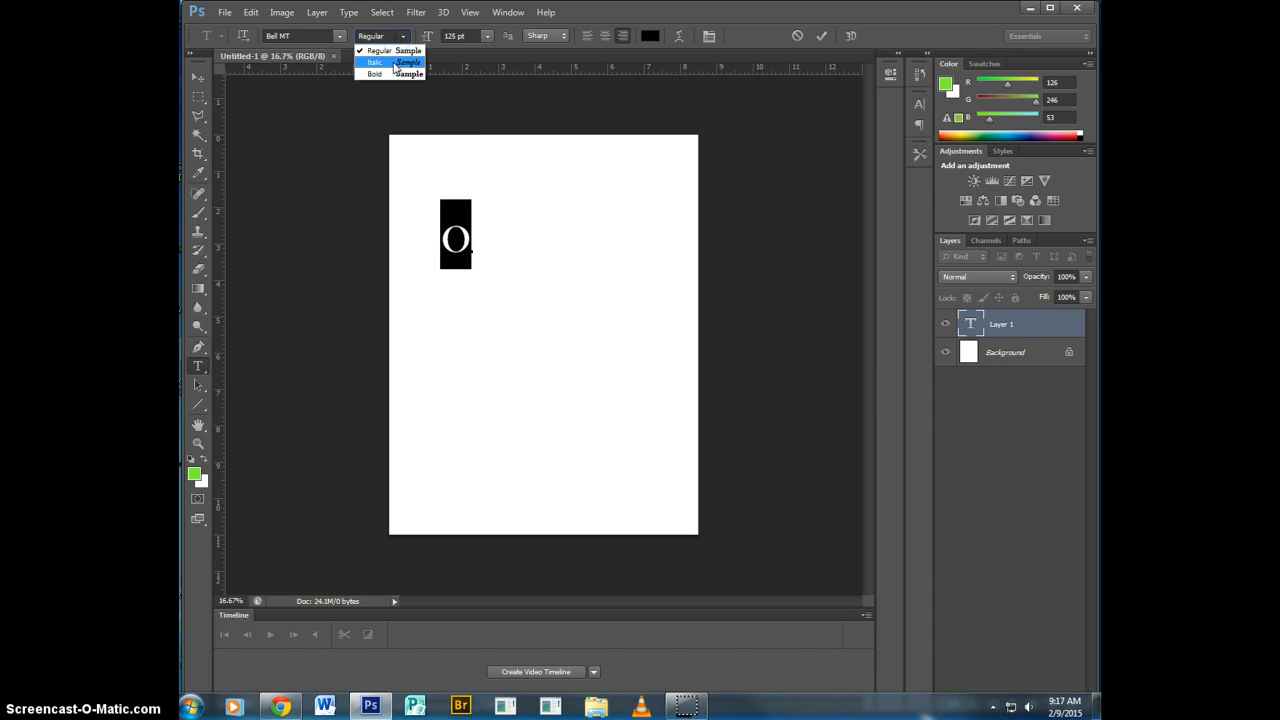
pyautogui.click(394, 62)
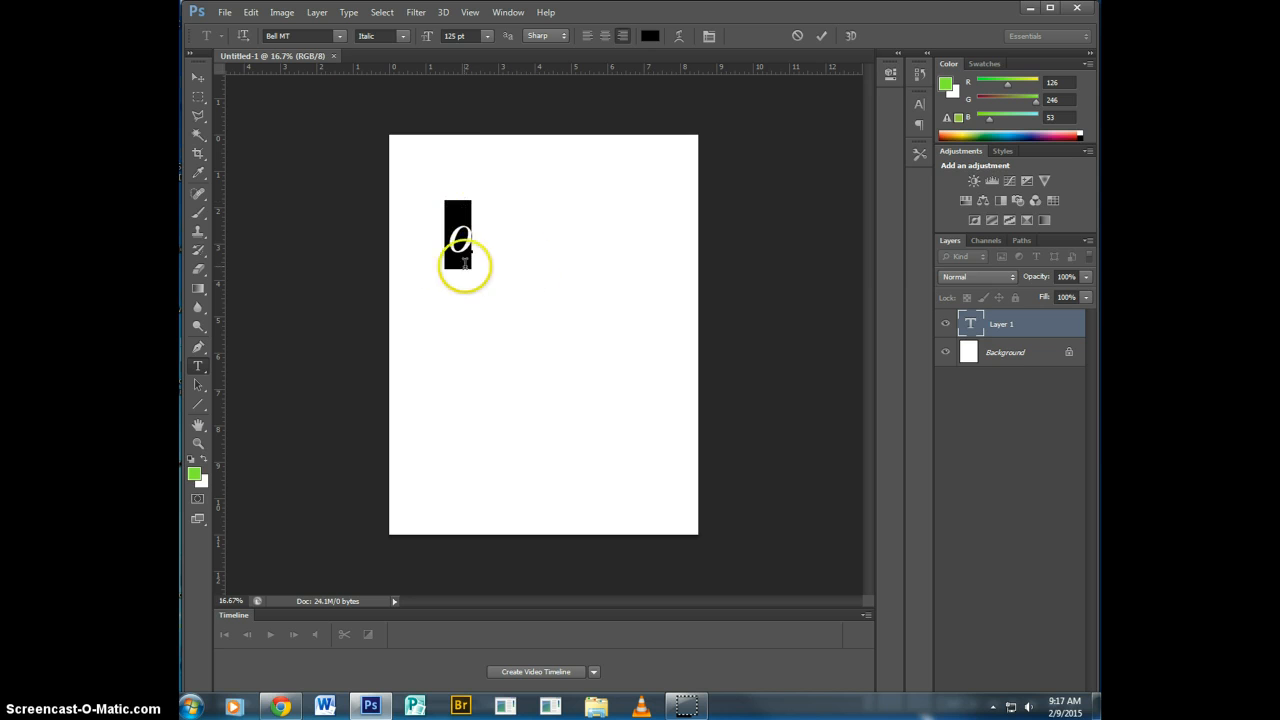
pyautogui.click(485, 36)
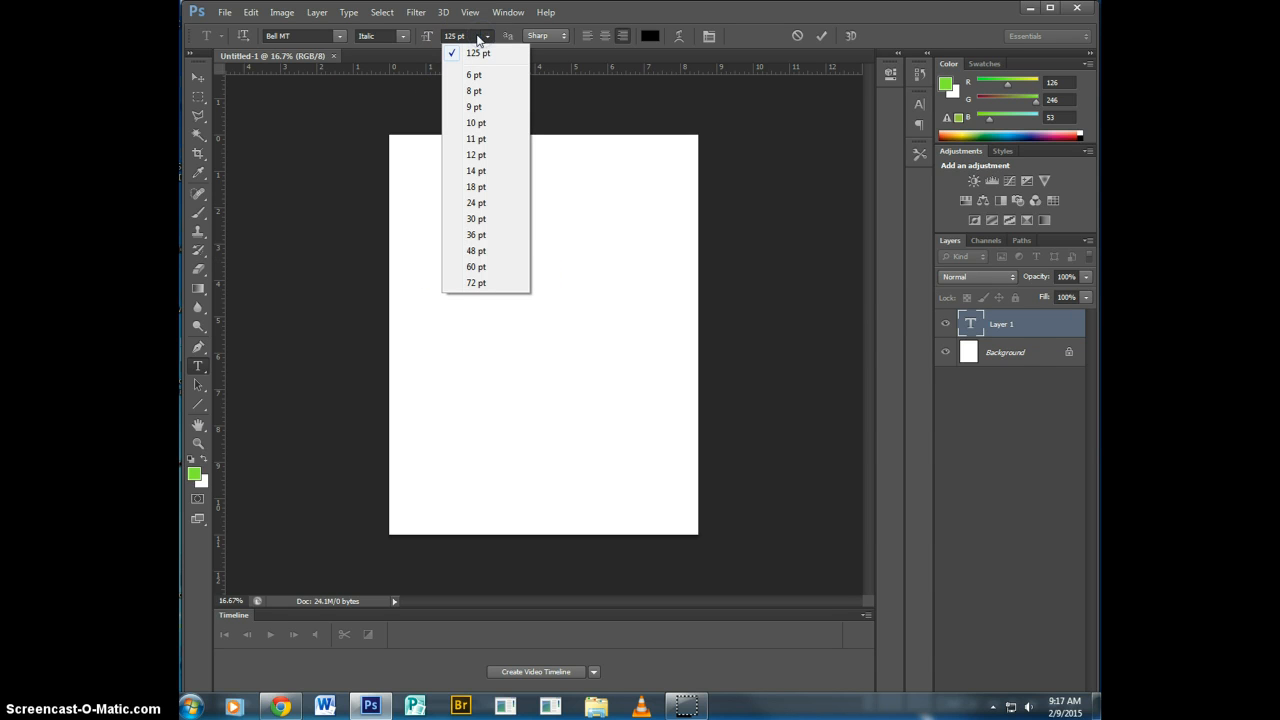
pyautogui.click(454, 35)
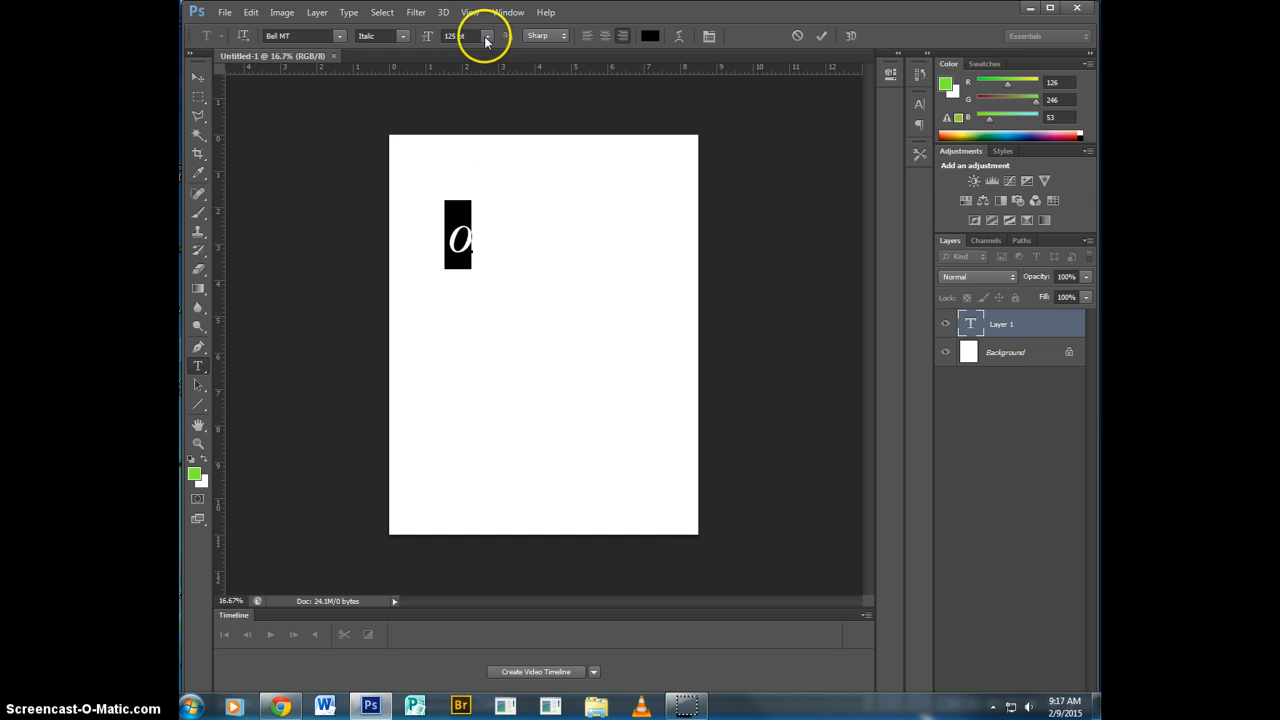
pyautogui.click(486, 36)
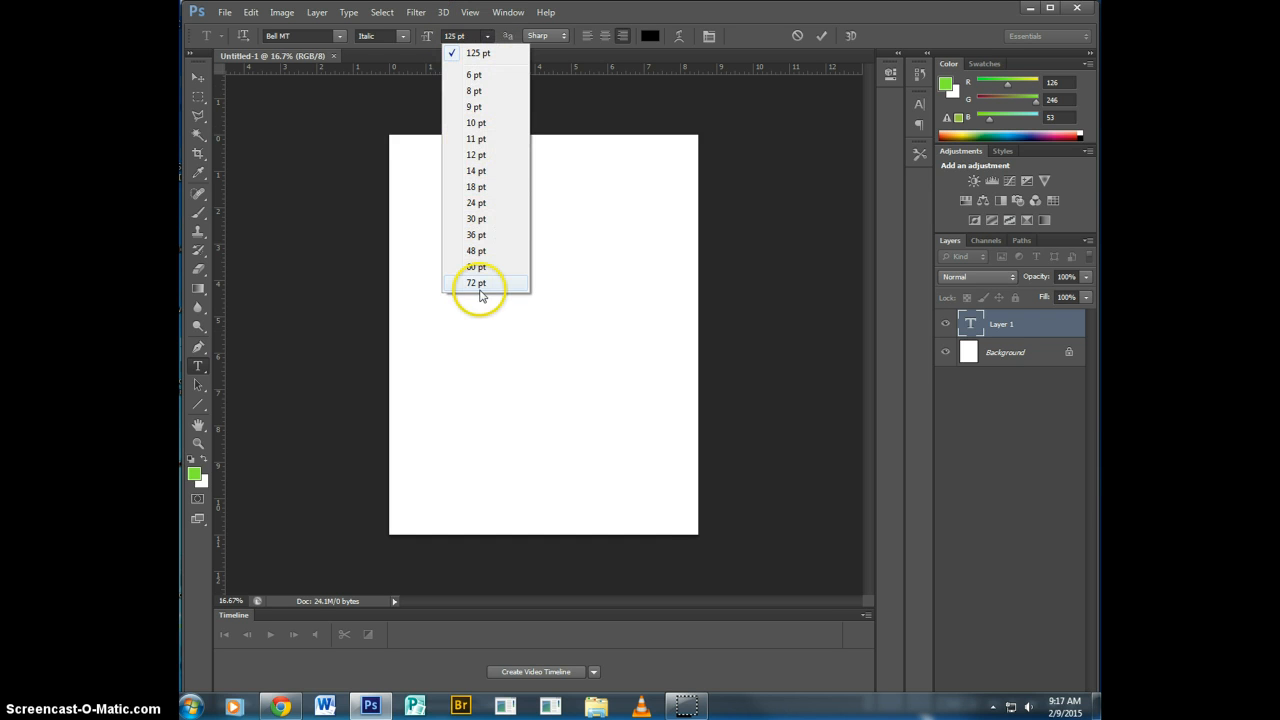
pyautogui.click(486, 35)
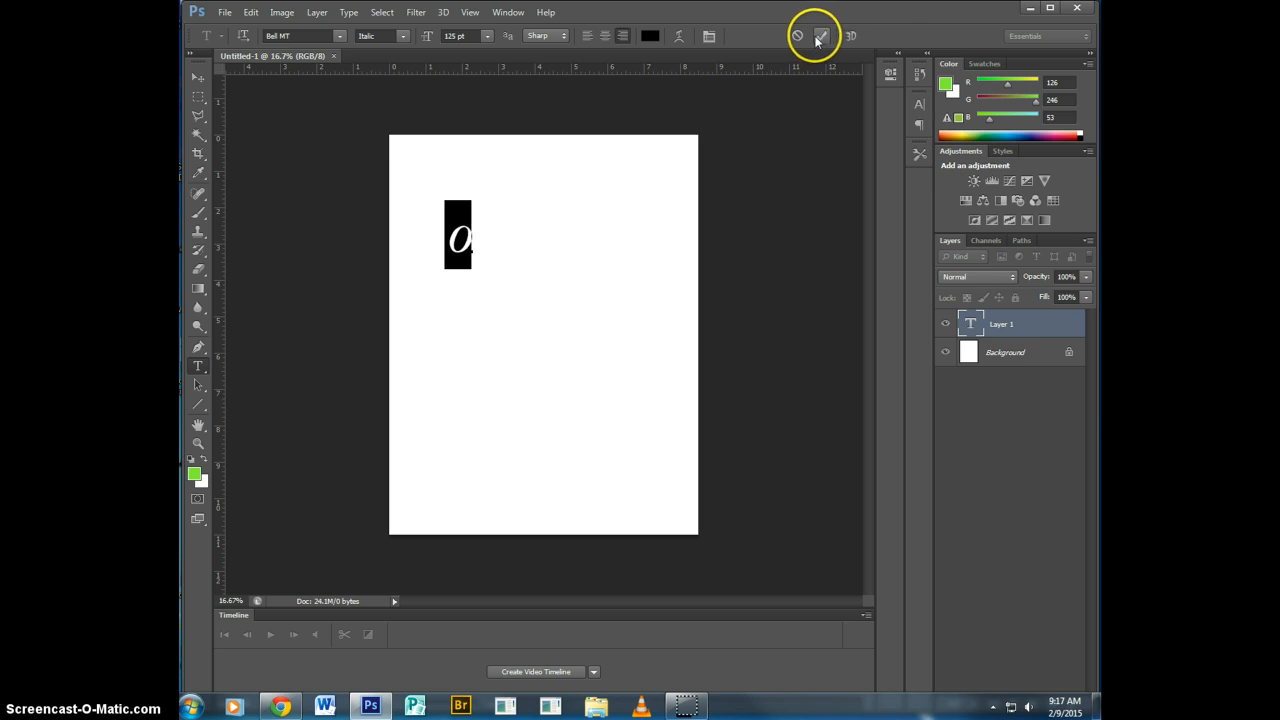
# Commit the letter "o" and move it slightly down and toward the center of the page.
pyautogui.click(819, 36)
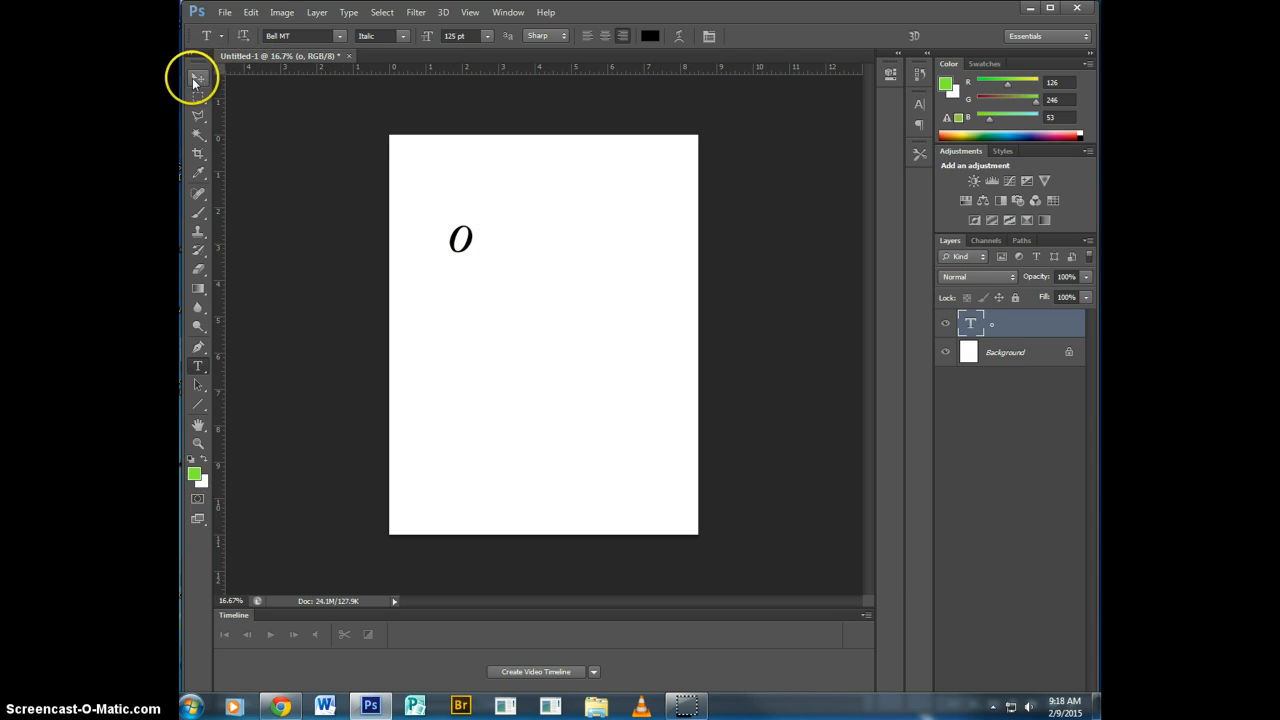
pyautogui.click(196, 80)
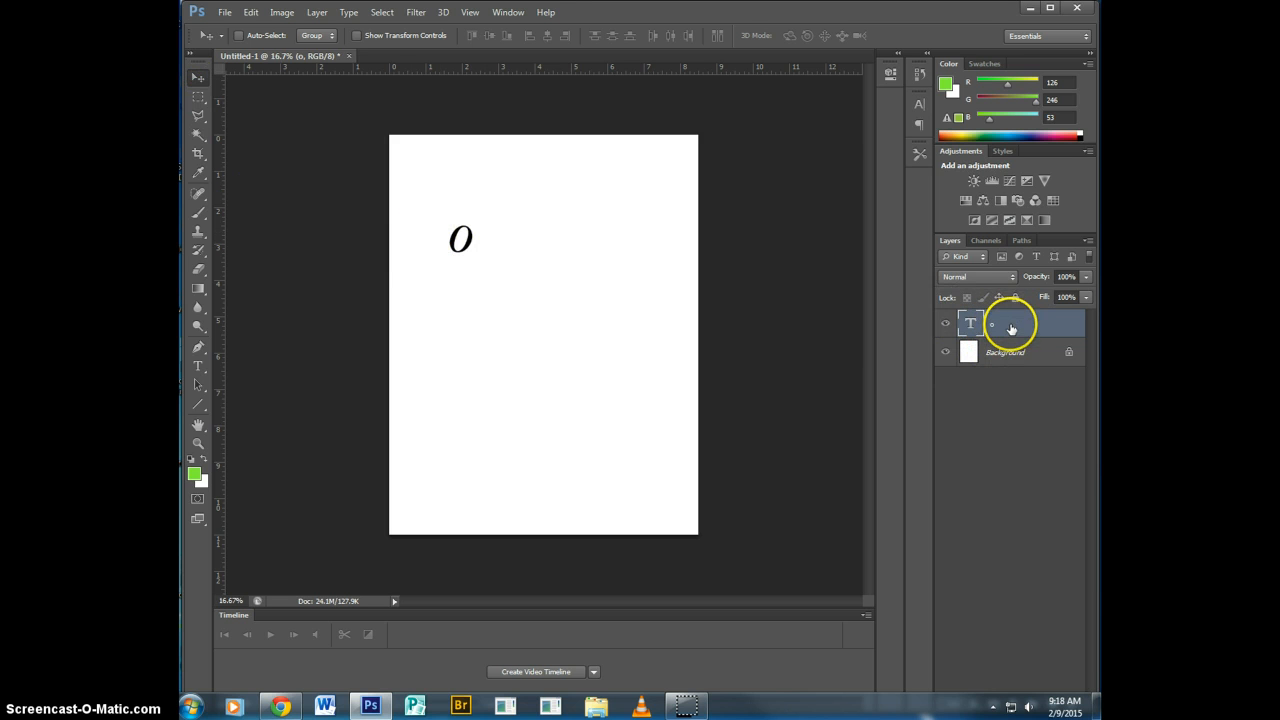
pyautogui.moveTo(486, 263)
pyautogui.mouseDown()
pyautogui.moveTo(522, 274)
pyautogui.moveTo(451, 313)
pyautogui.moveTo(491, 259)
pyautogui.moveTo(455, 343)
pyautogui.moveTo(500, 398)
pyautogui.moveTo(503, 265)
pyautogui.moveTo(474, 229)
pyautogui.moveTo(498, 274)
pyautogui.mouseUp()
pyautogui.moveTo(497, 256); pyautogui.dragTo(501, 262)
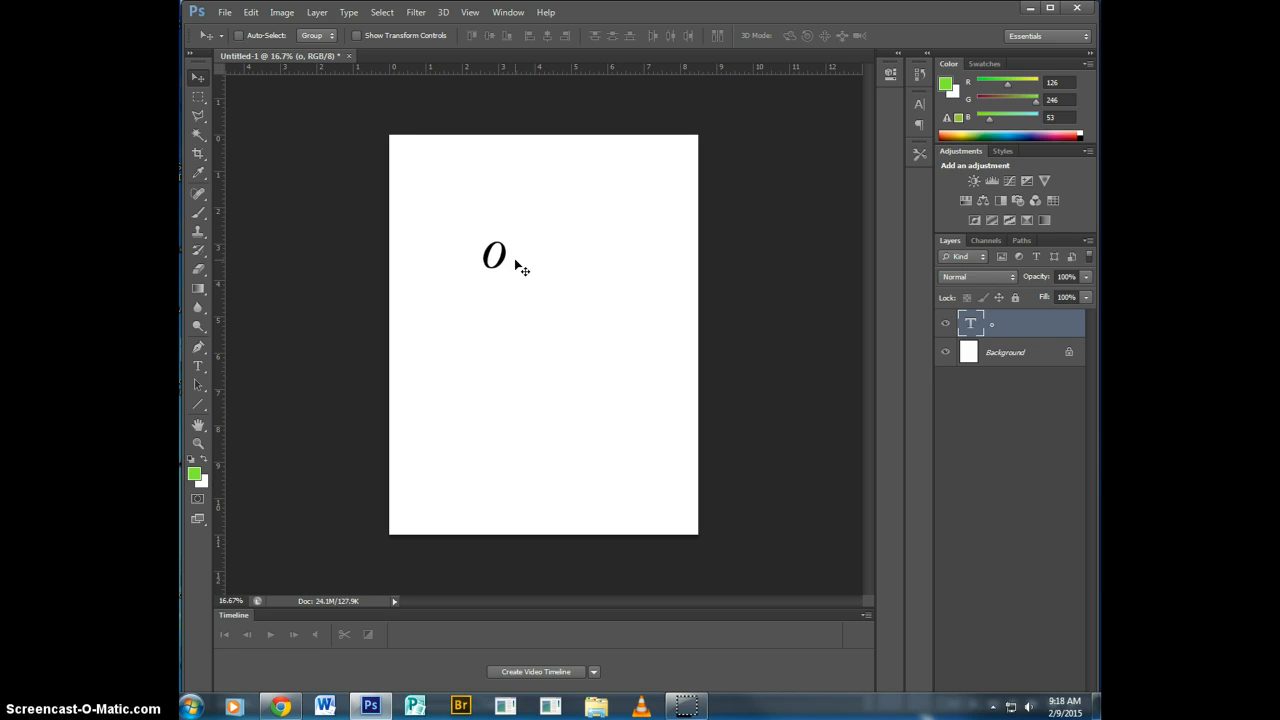
# Transform the letter "o" into an upright eye, scaled to about 338% width and 180% height and rotated about -81.5°.
pyautogui.hotkey('ctrl', 't')
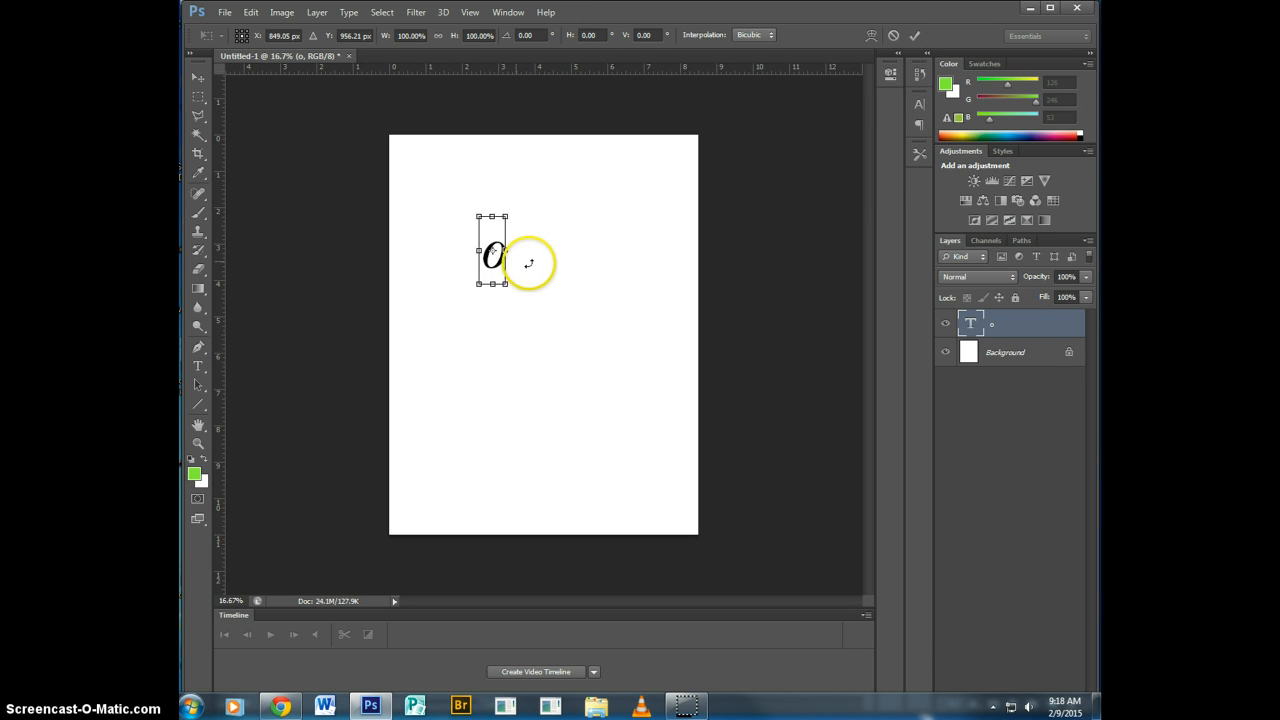
pyautogui.moveTo(506, 250); pyautogui.dragTo(610, 250)
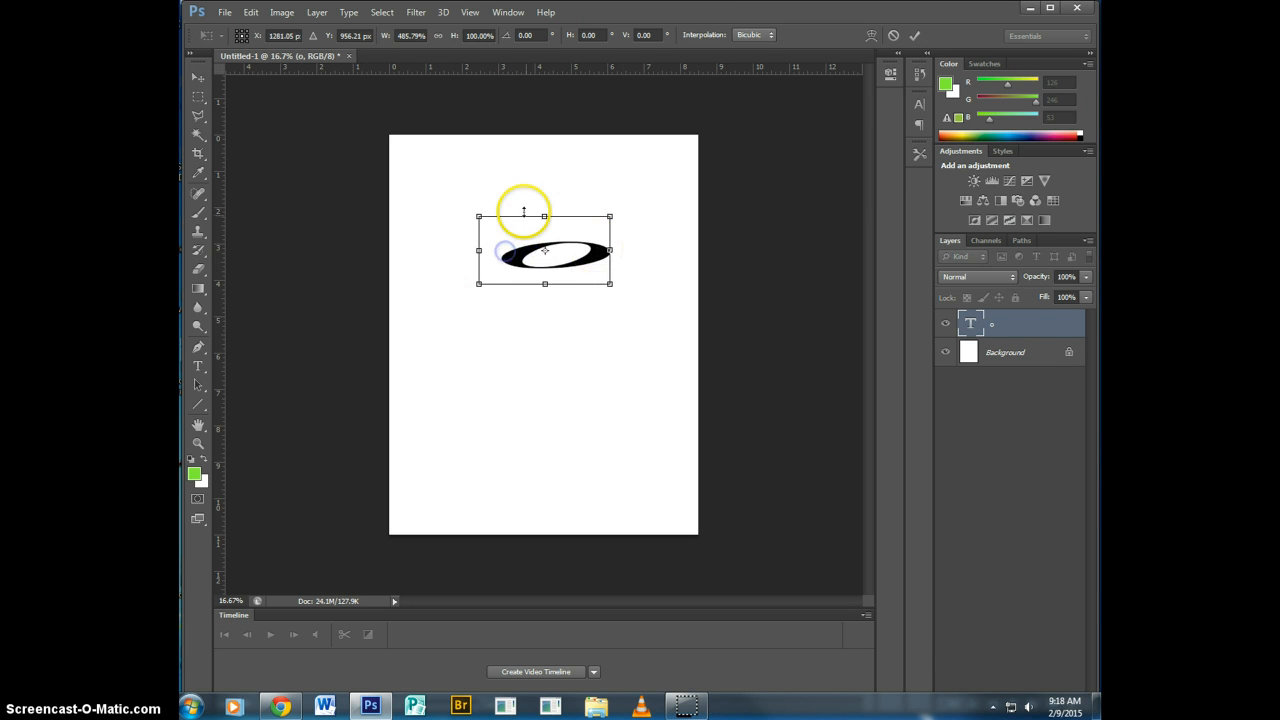
pyautogui.moveTo(523, 212); pyautogui.dragTo(556, 177)
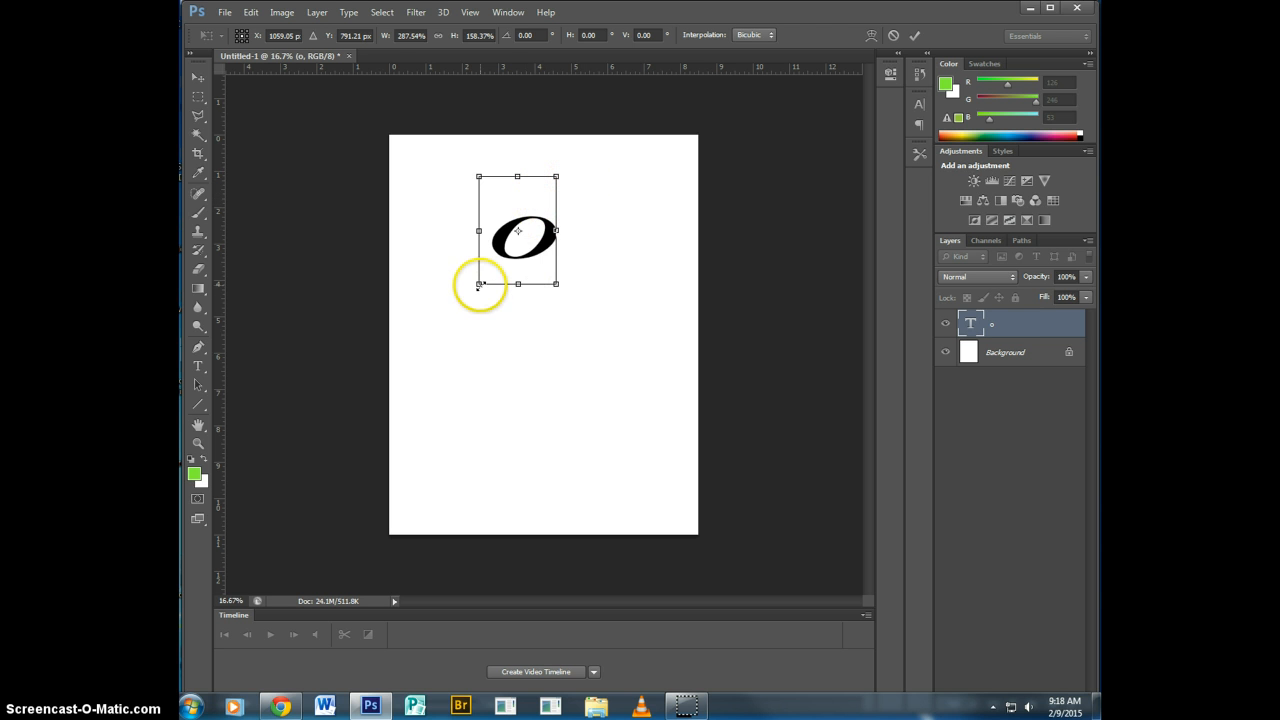
pyautogui.moveTo(478, 285)
pyautogui.mouseDown()
pyautogui.moveTo(436, 346)
pyautogui.moveTo(520, 227)
pyautogui.moveTo(426, 357)
pyautogui.moveTo(511, 243)
pyautogui.moveTo(446, 306)
pyautogui.moveTo(453, 319)
pyautogui.moveTo(465, 304)
pyautogui.mouseUp()
pyautogui.moveTo(500, 217); pyautogui.dragTo(474, 248)
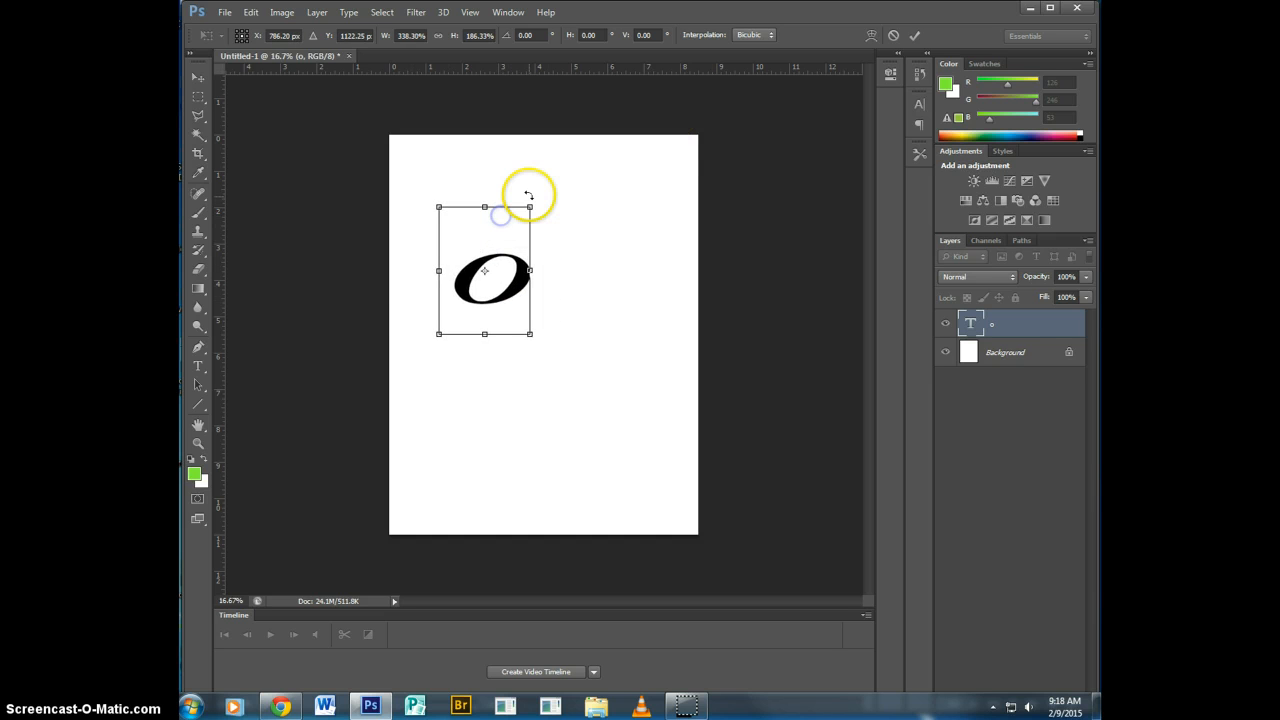
pyautogui.moveTo(539, 198); pyautogui.dragTo(428, 212)
pyautogui.moveTo(479, 291); pyautogui.dragTo(468, 272)
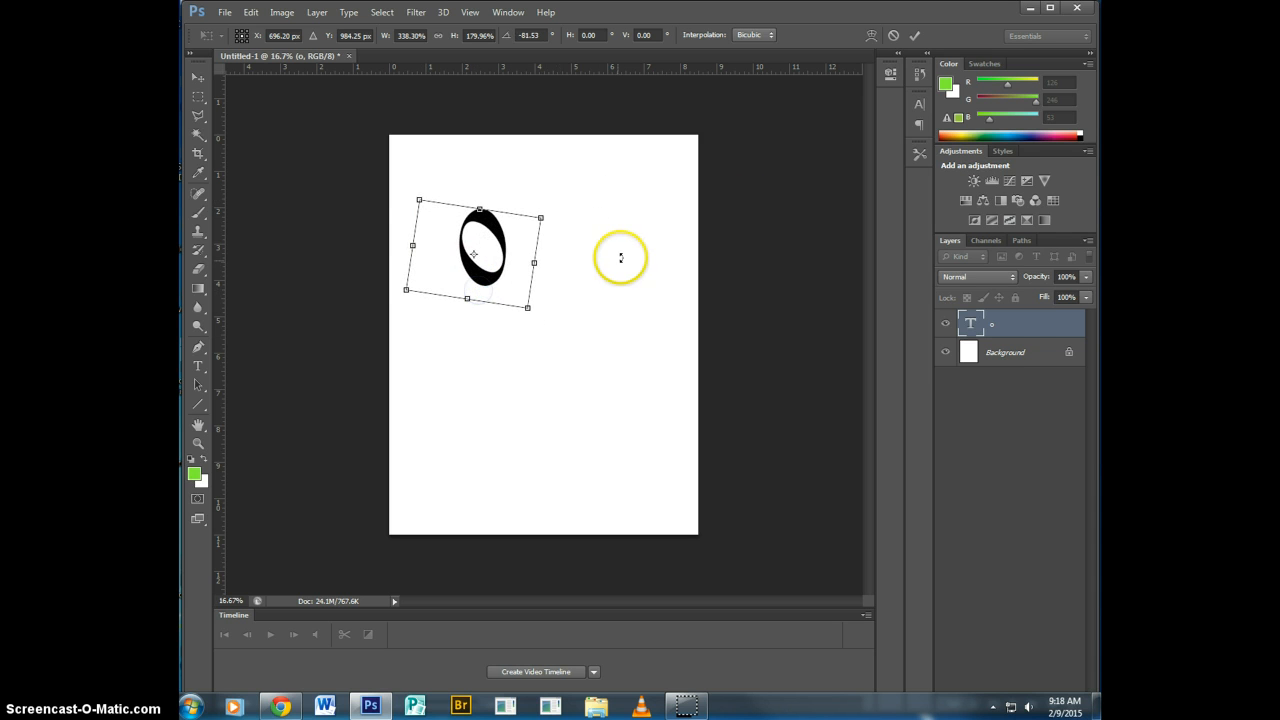
pyautogui.click(915, 37)
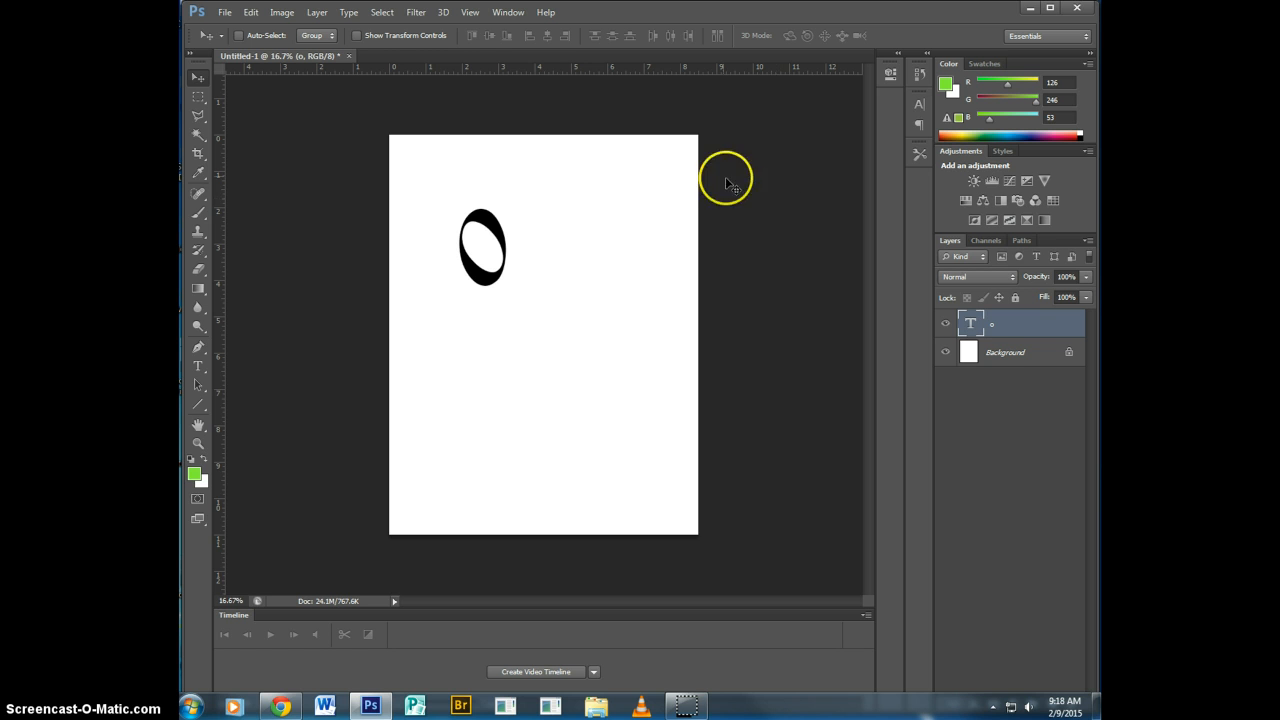
# Duplicate the "o" layer and place the copy beside the original as the second eye.
pyautogui.rightClick(1009, 327)
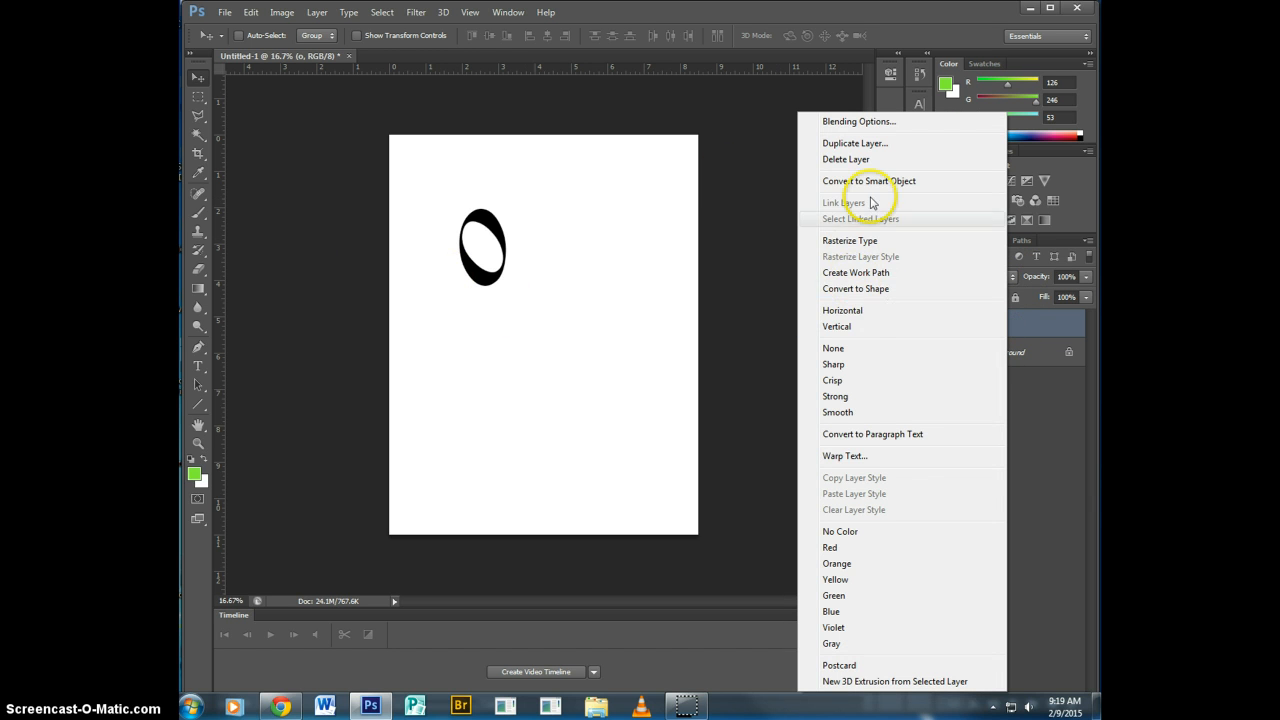
pyautogui.click(889, 145)
pyautogui.click(881, 246)
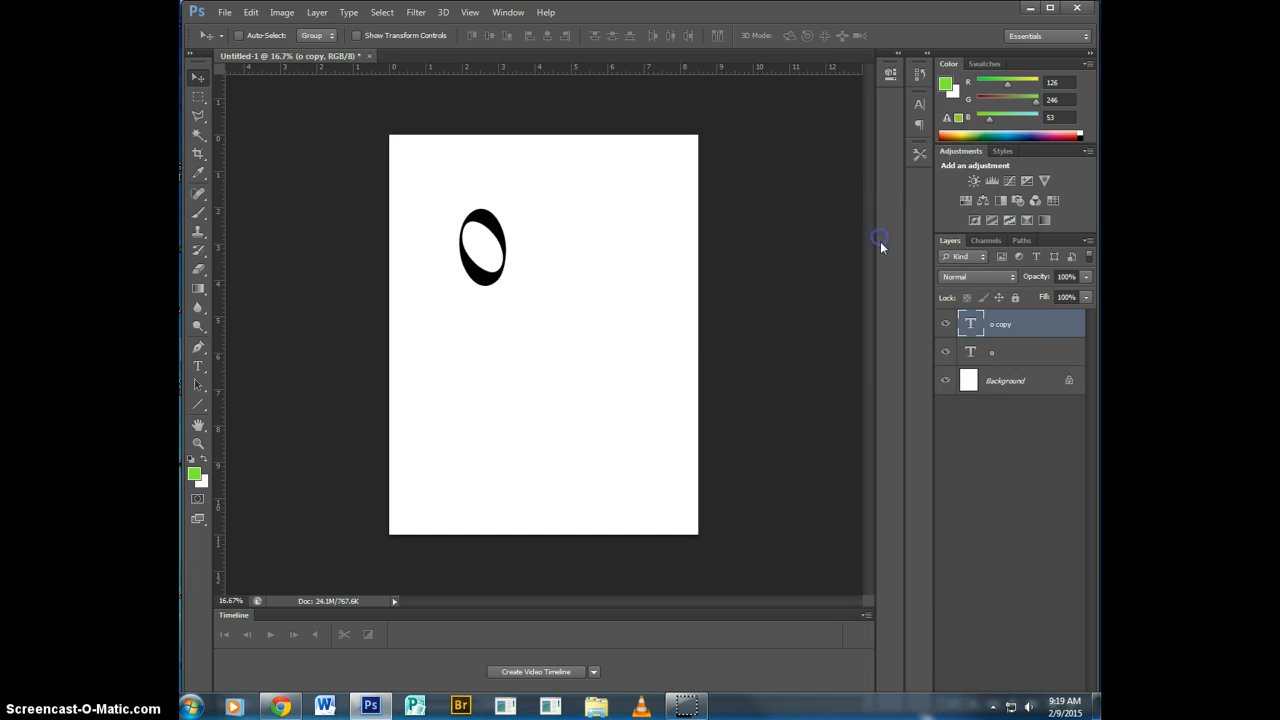
pyautogui.moveTo(464, 250); pyautogui.dragTo(533, 248)
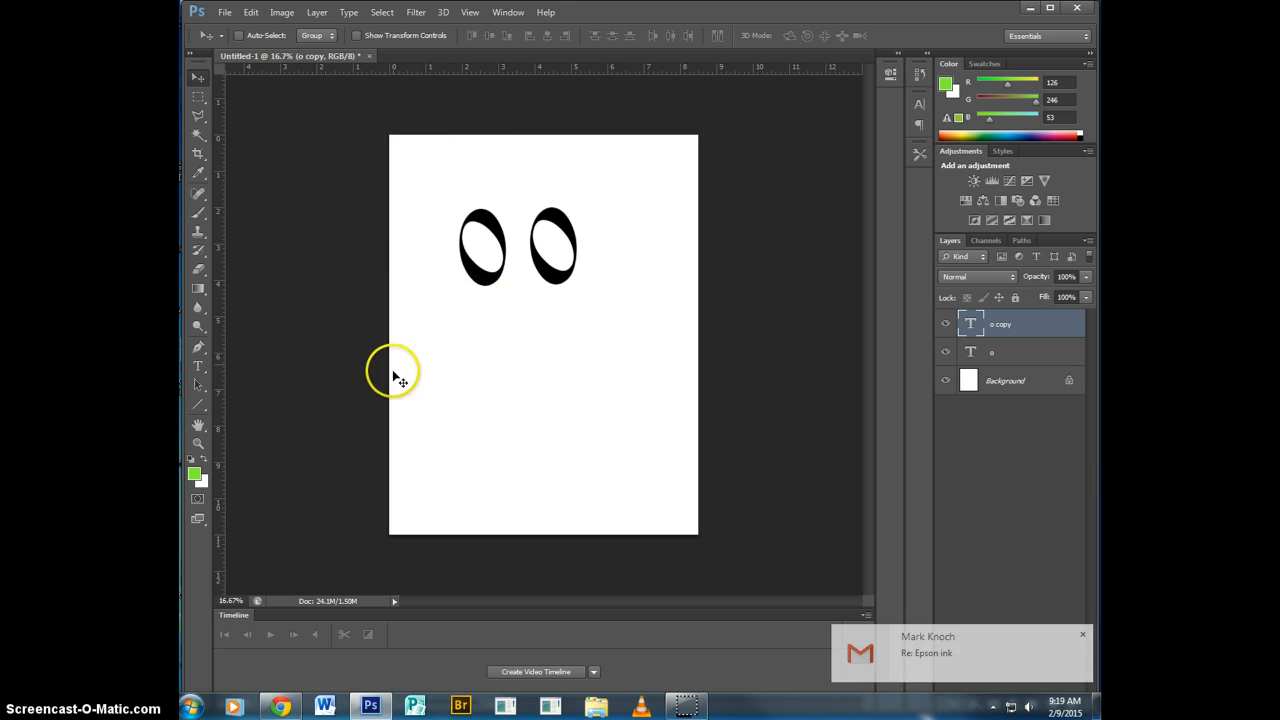
# Add a row of eleven periods as point text and position it below the eyes as the mouth.
pyautogui.click(203, 372)
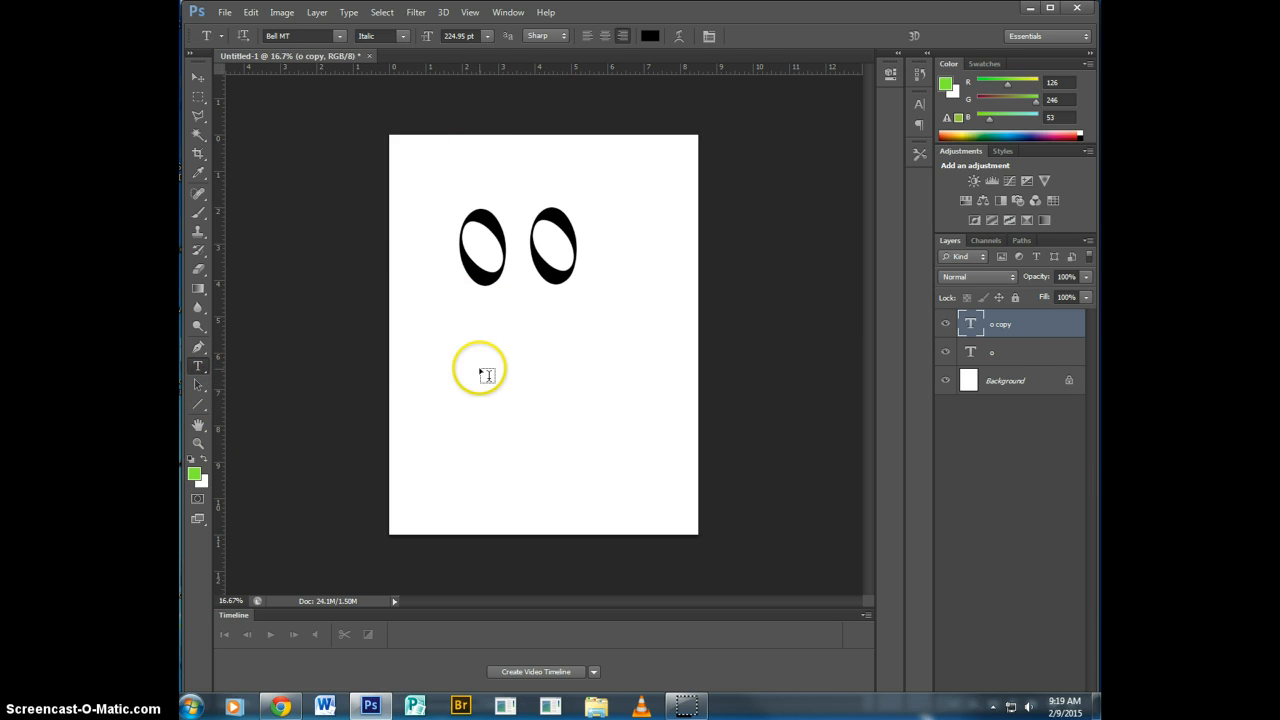
pyautogui.click(450, 369)
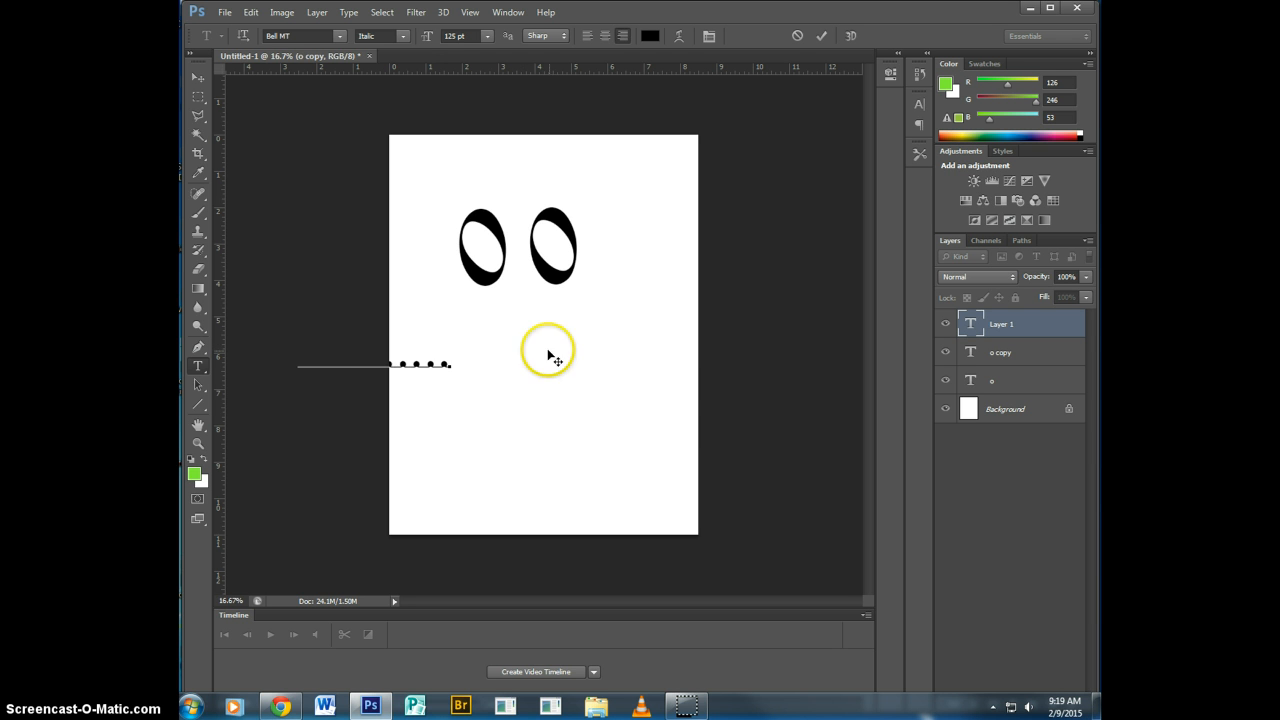
pyautogui.moveTo(529, 395); pyautogui.dragTo(686, 402)
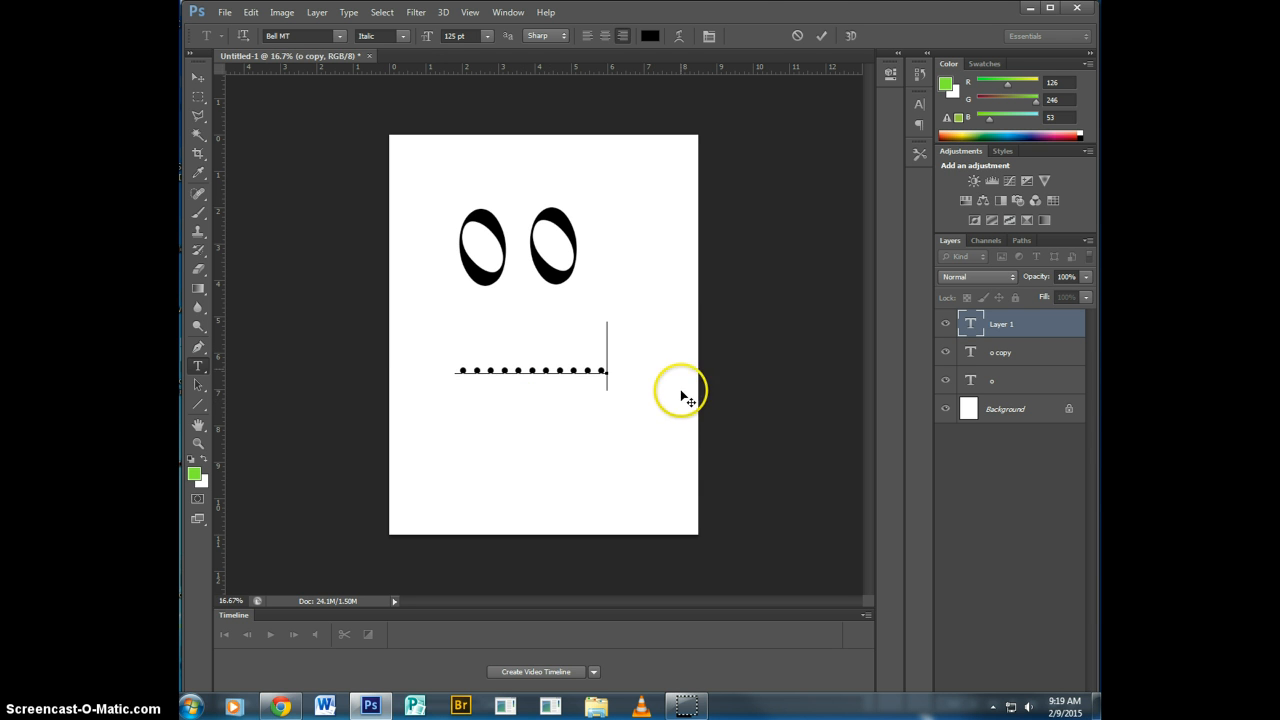
pyautogui.click(820, 46)
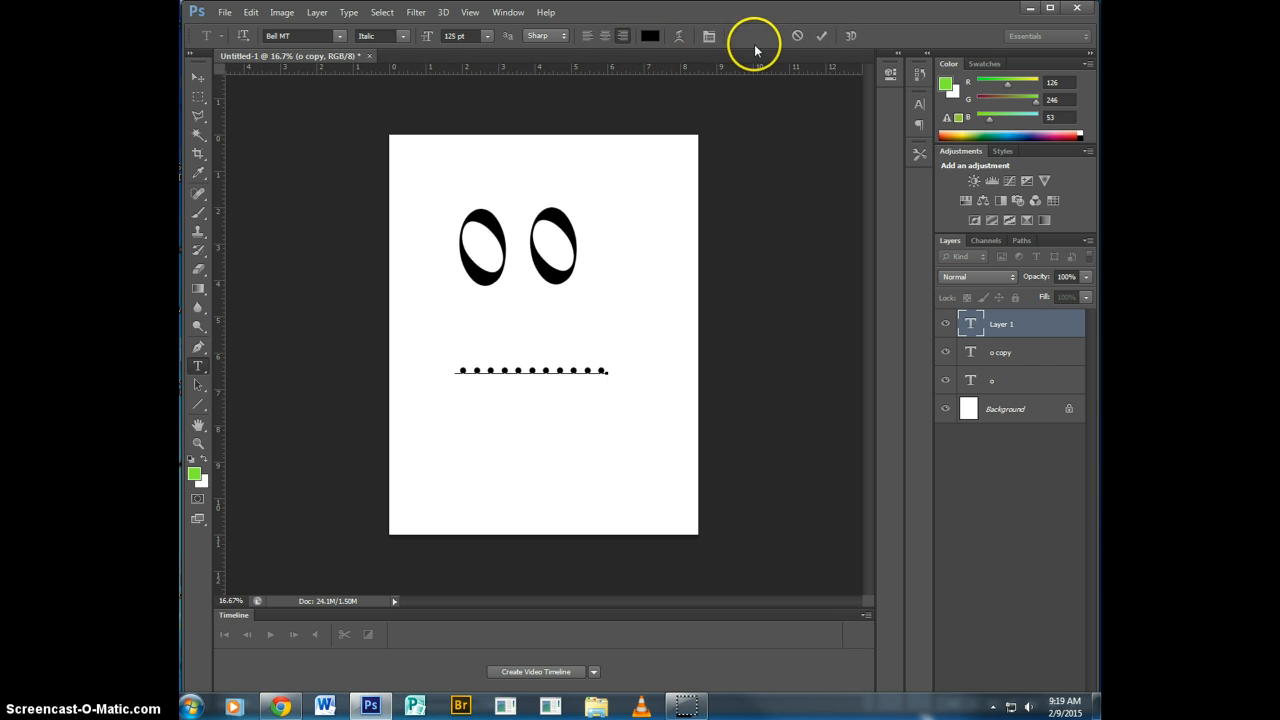
pyautogui.click(821, 37)
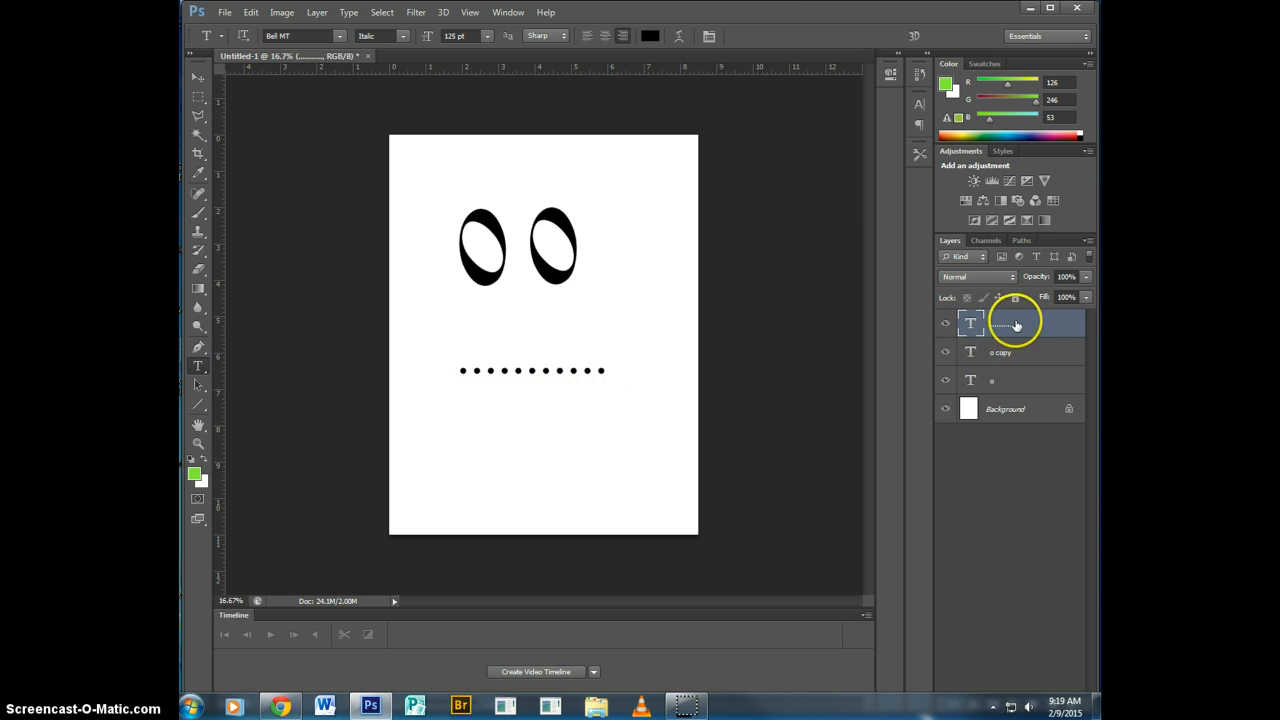
# Warp the row of periods with Arc Lower at about +82% bend and slight distortion, and move the smile up closer to the eyes.
pyautogui.click(679, 36)
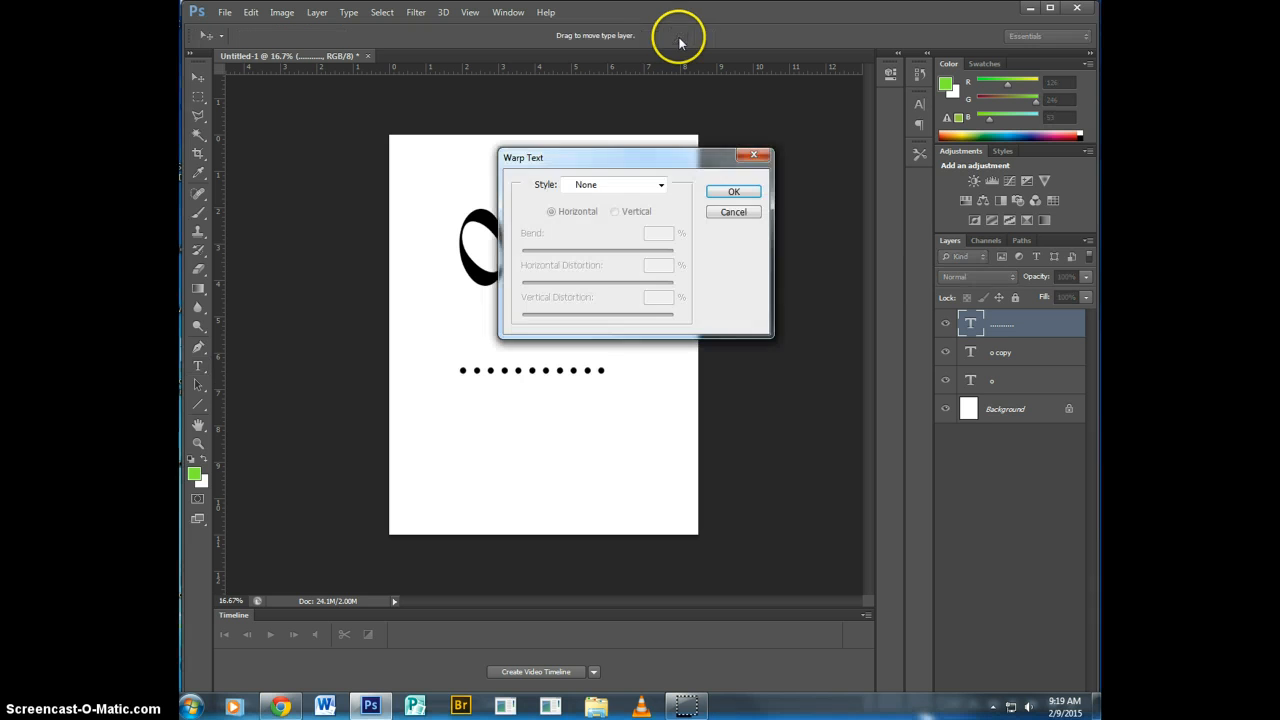
pyautogui.moveTo(615, 157); pyautogui.dragTo(745, 96)
pyautogui.click(753, 121)
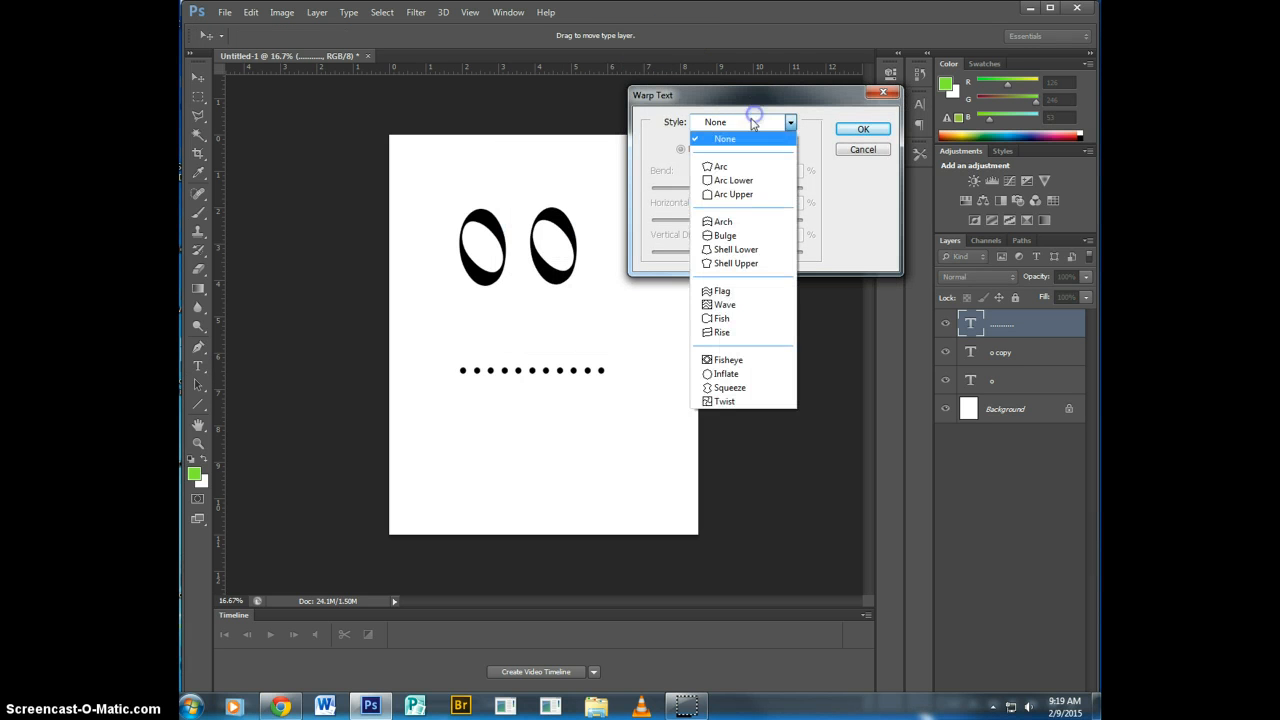
pyautogui.click(718, 180)
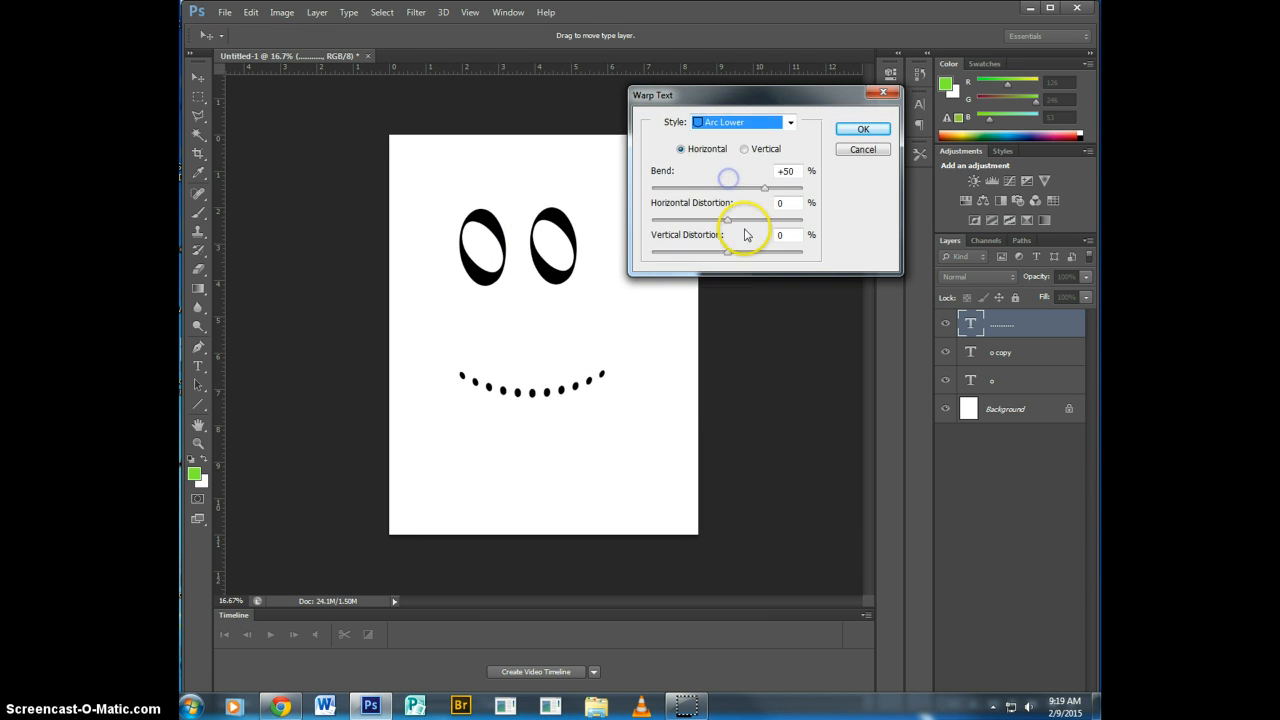
pyautogui.moveTo(763, 189); pyautogui.dragTo(787, 199)
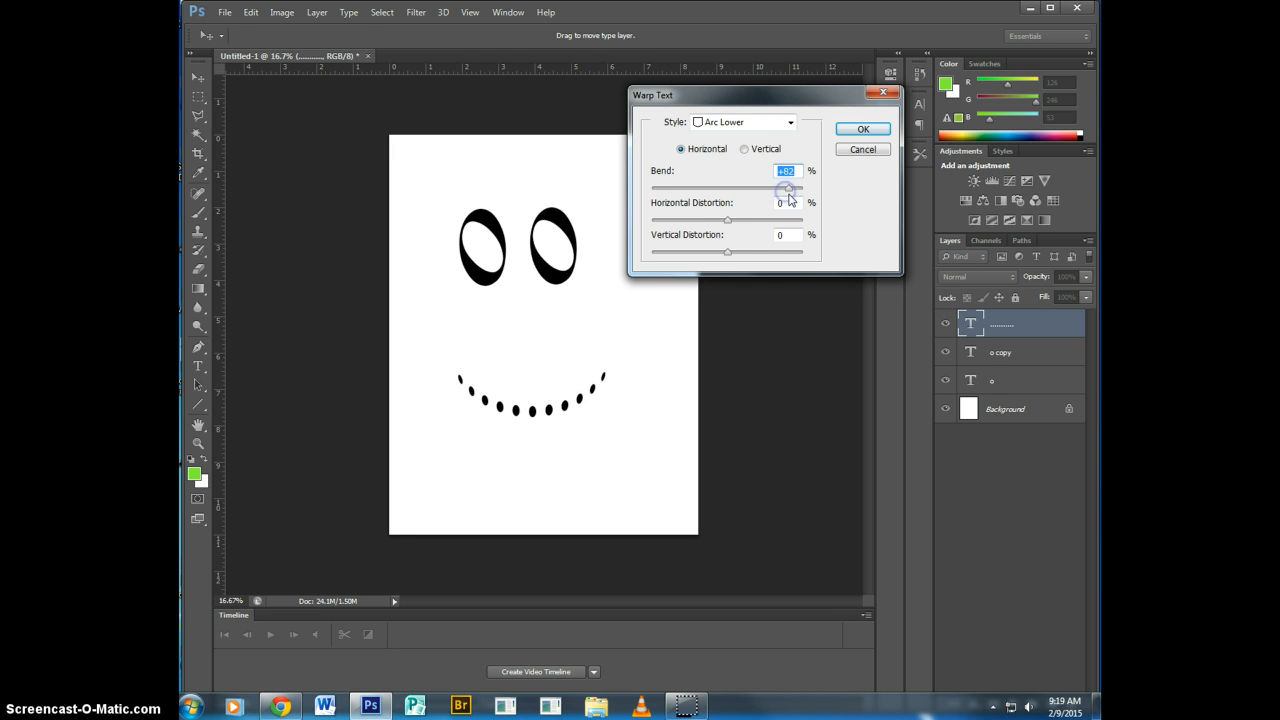
pyautogui.moveTo(728, 219); pyautogui.dragTo(721, 259)
pyautogui.click(850, 132)
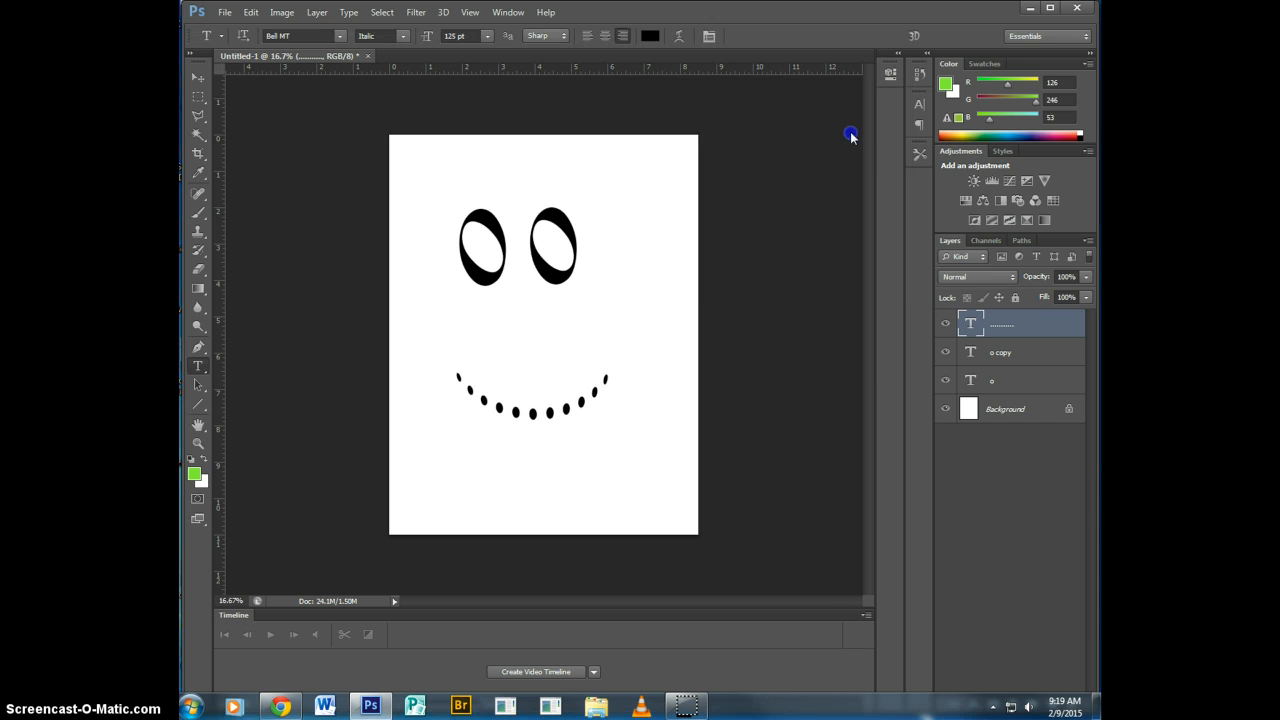
pyautogui.click(199, 77)
pyautogui.moveTo(506, 405); pyautogui.dragTo(504, 360)
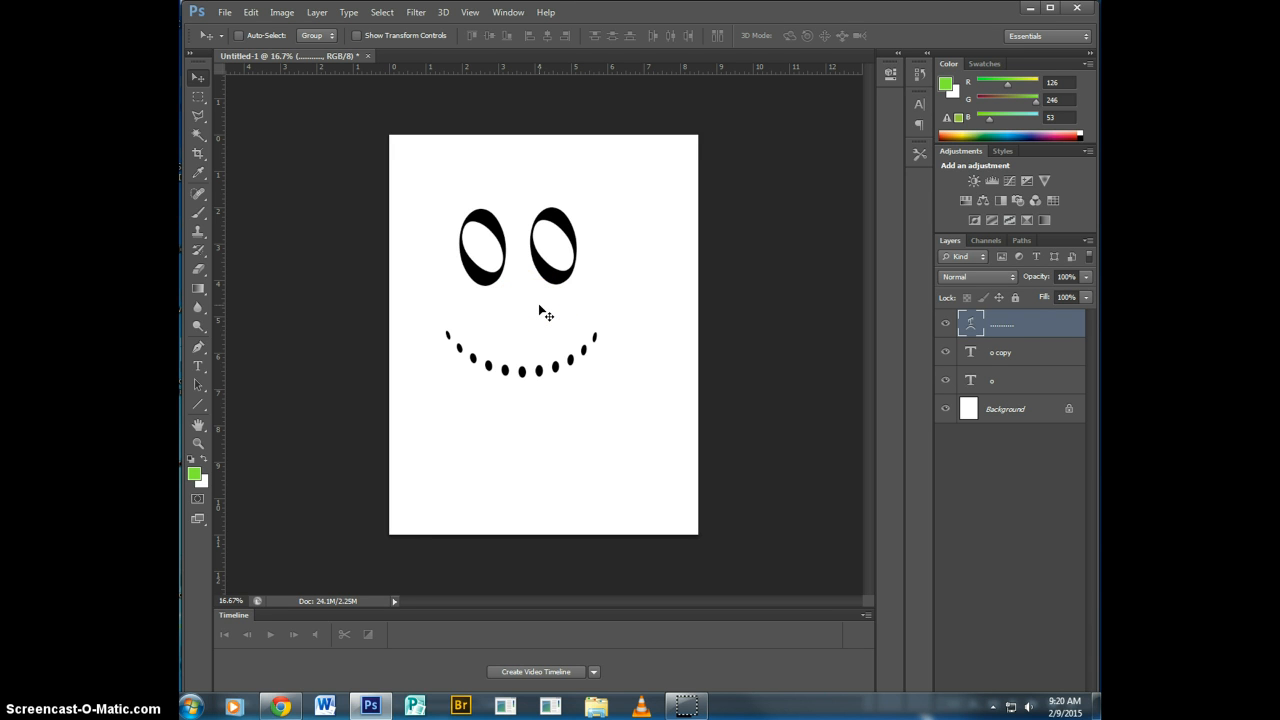
# Try drawing a wide text box near the page's lower edge, making it taller and filling it with "t;l".
pyautogui.click(204, 369)
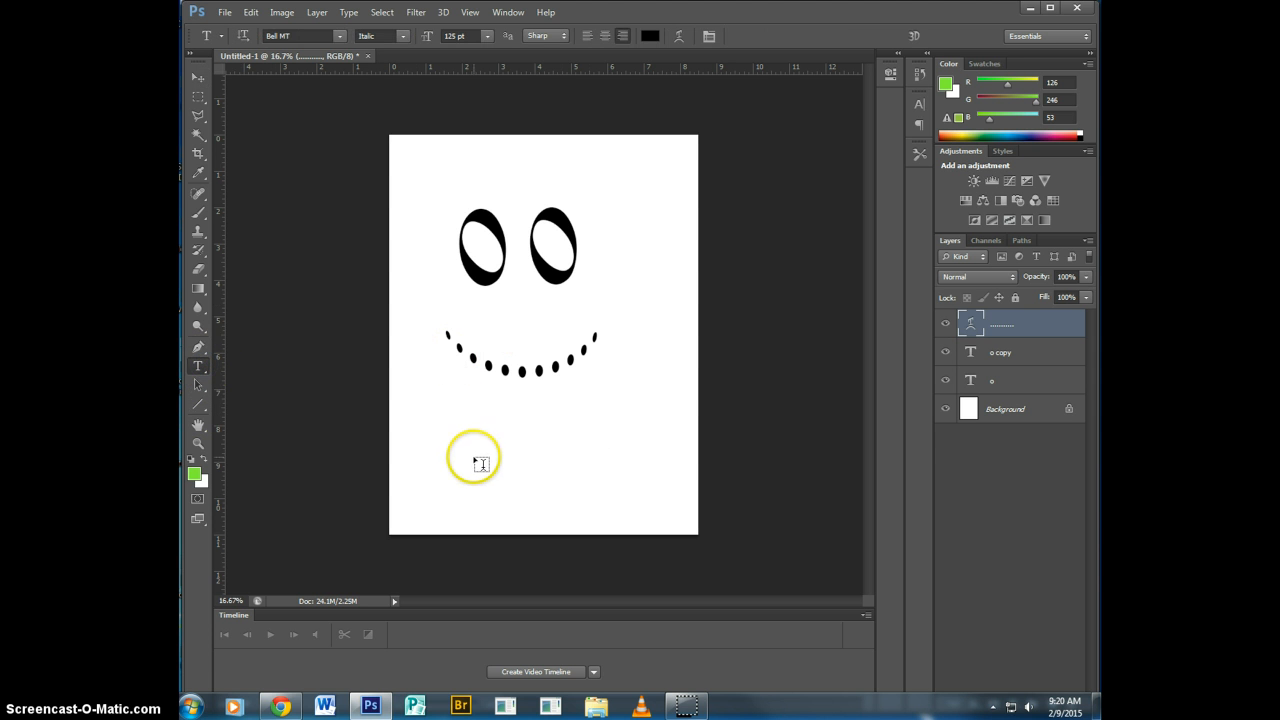
pyautogui.moveTo(437, 435); pyautogui.dragTo(671, 462)
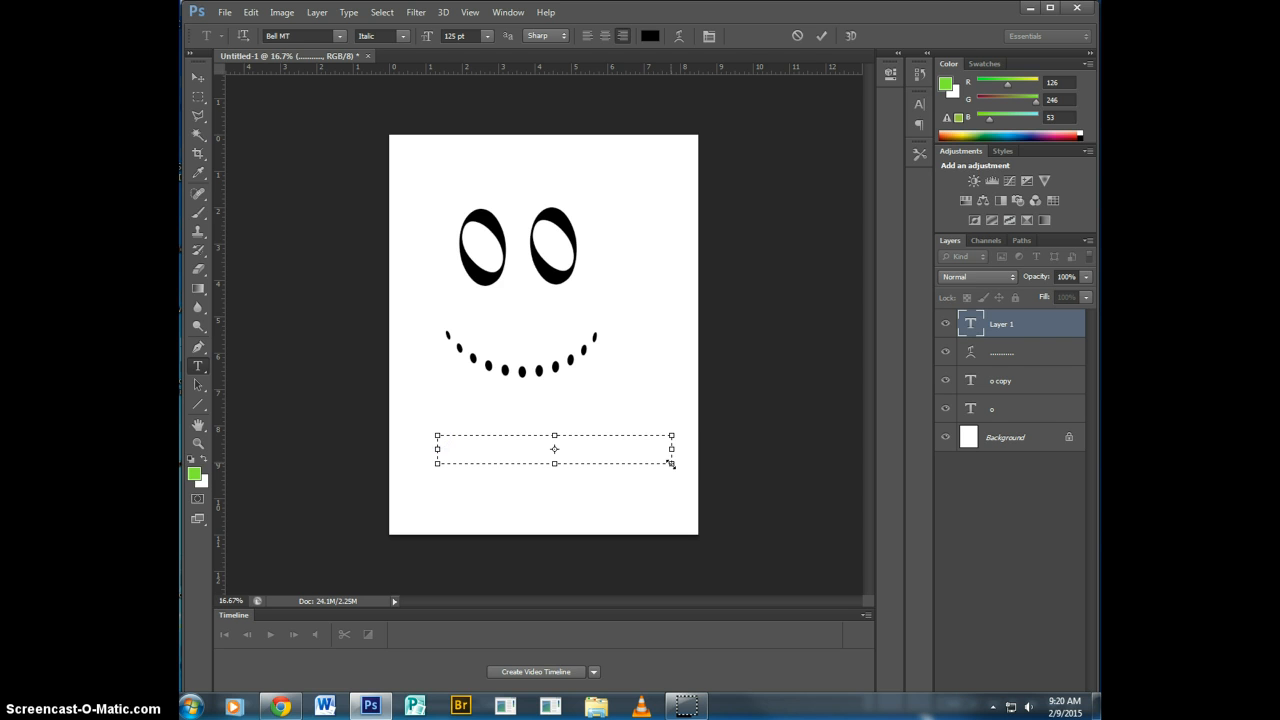
pyautogui.moveTo(561, 465); pyautogui.dragTo(557, 513)
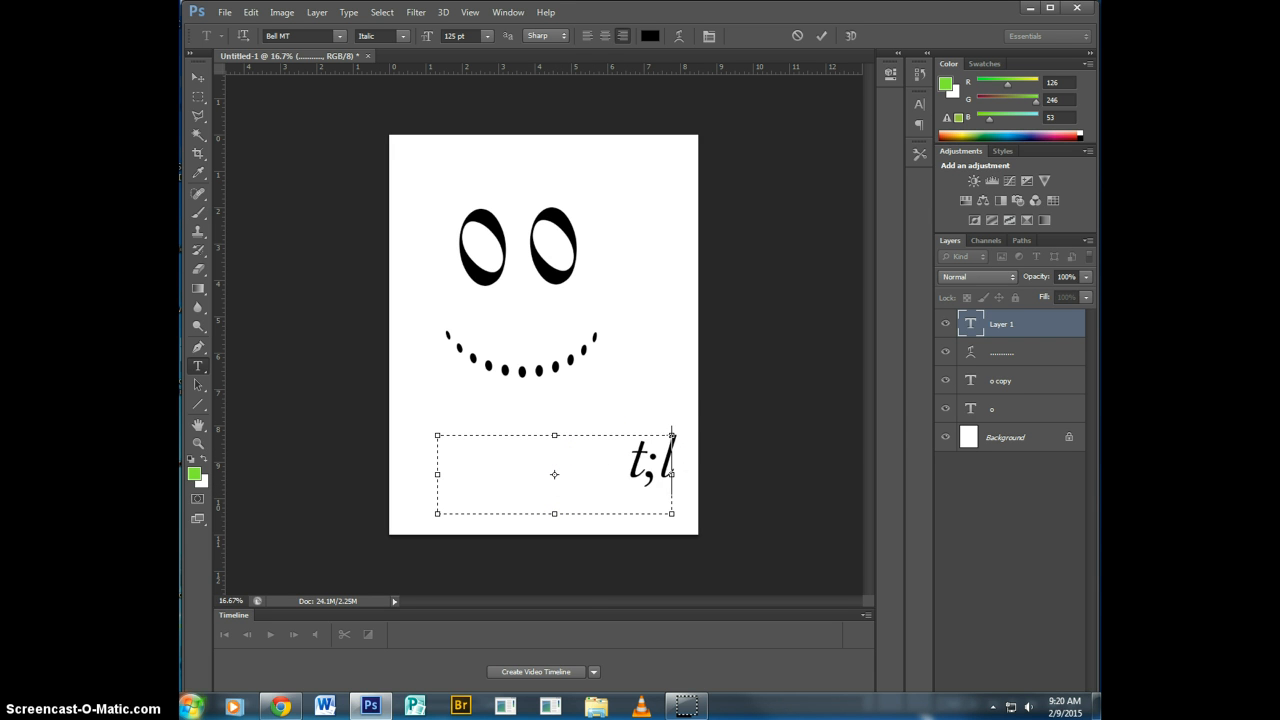
# Try the Brush Script Std and Chiller fonts on the text "t;l", discard it and select the smile layer.
pyautogui.moveTo(646, 463); pyautogui.dragTo(620, 466)
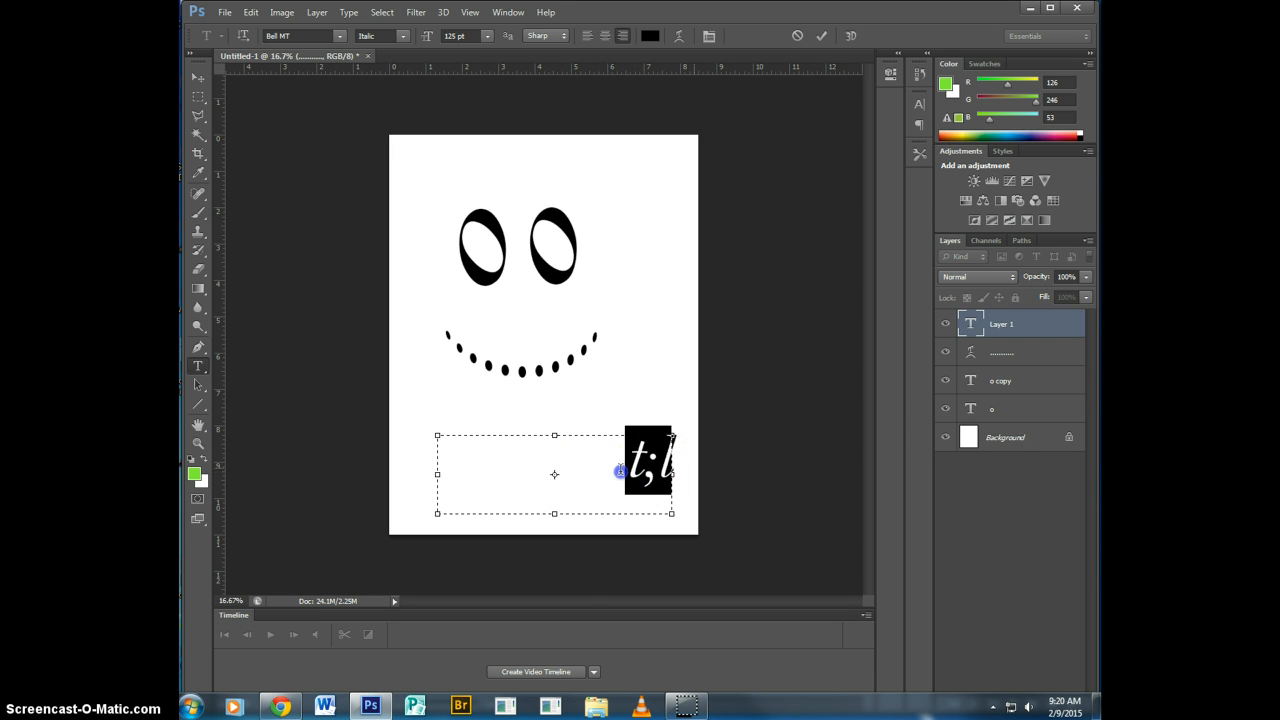
pyautogui.click(337, 36)
pyautogui.click(390, 241)
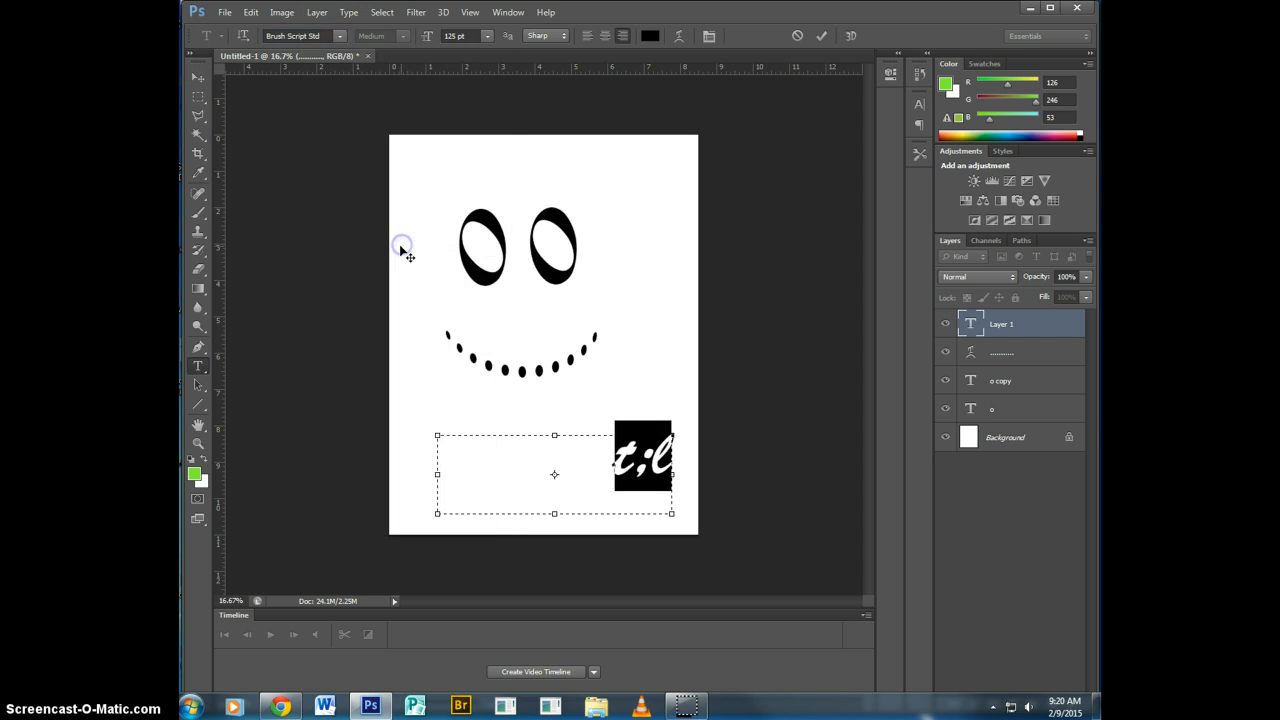
pyautogui.click(339, 36)
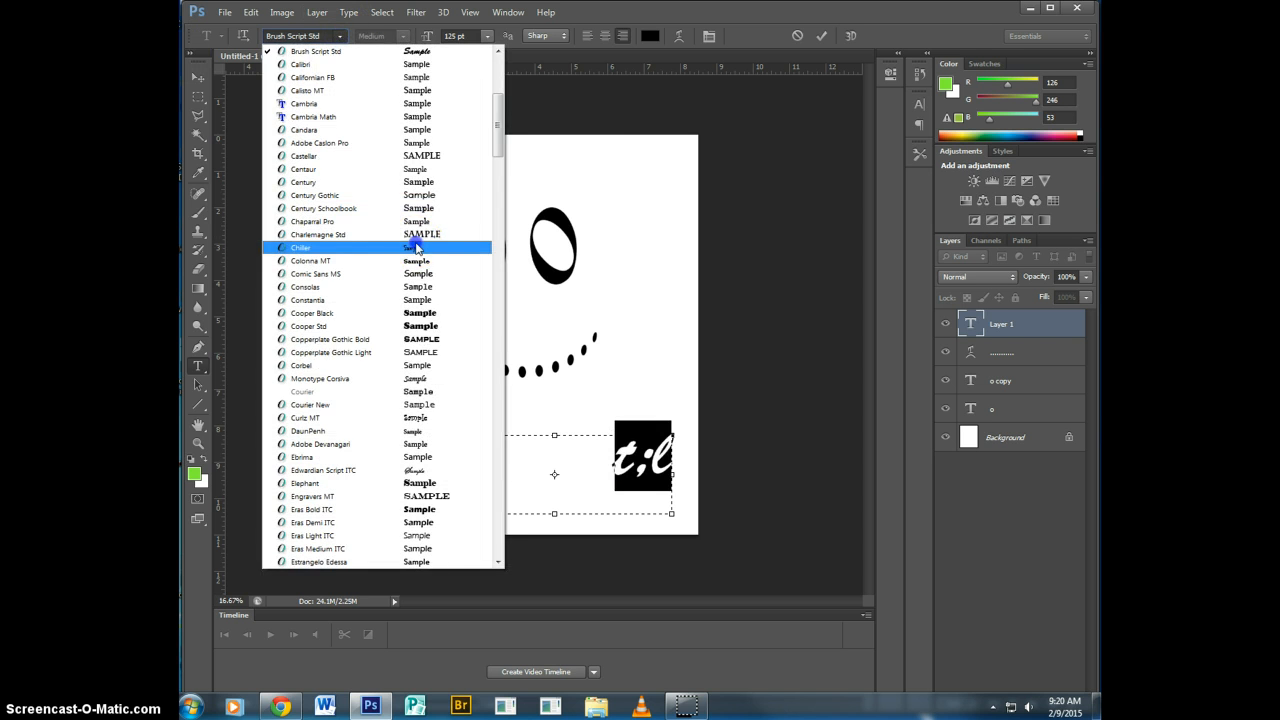
pyautogui.click(415, 247)
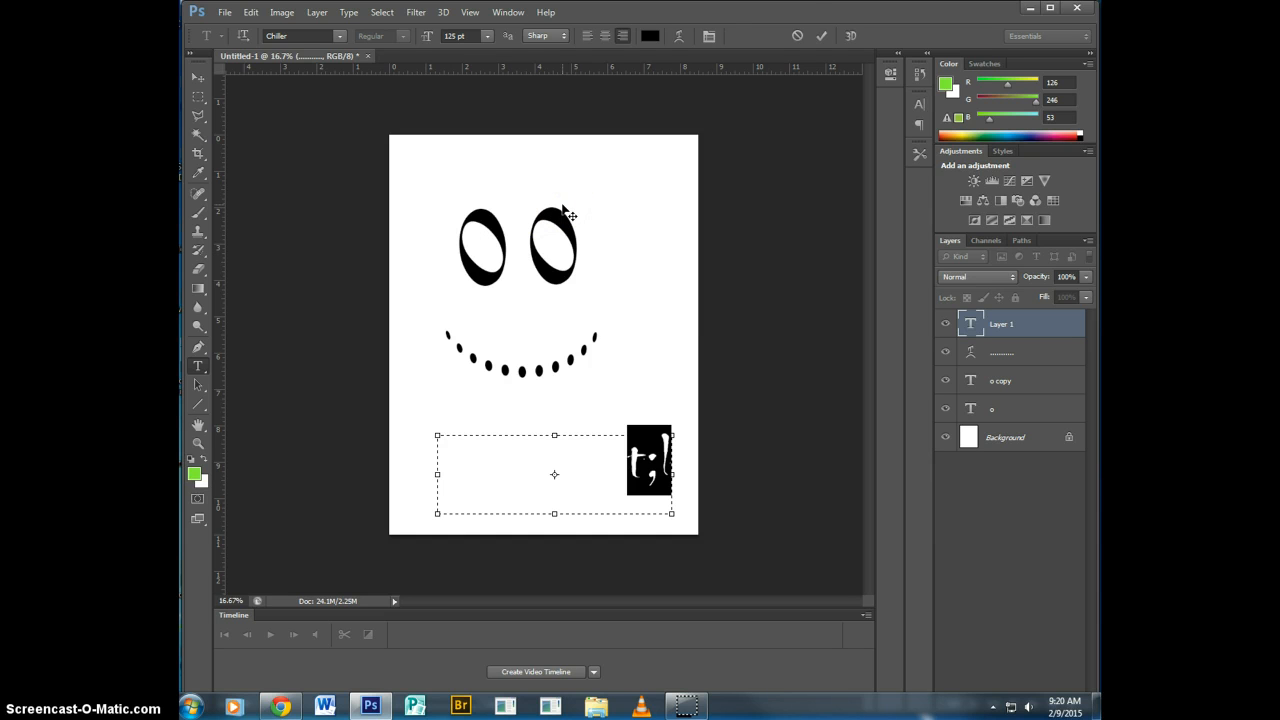
pyautogui.click(802, 38)
pyautogui.click(1030, 330)
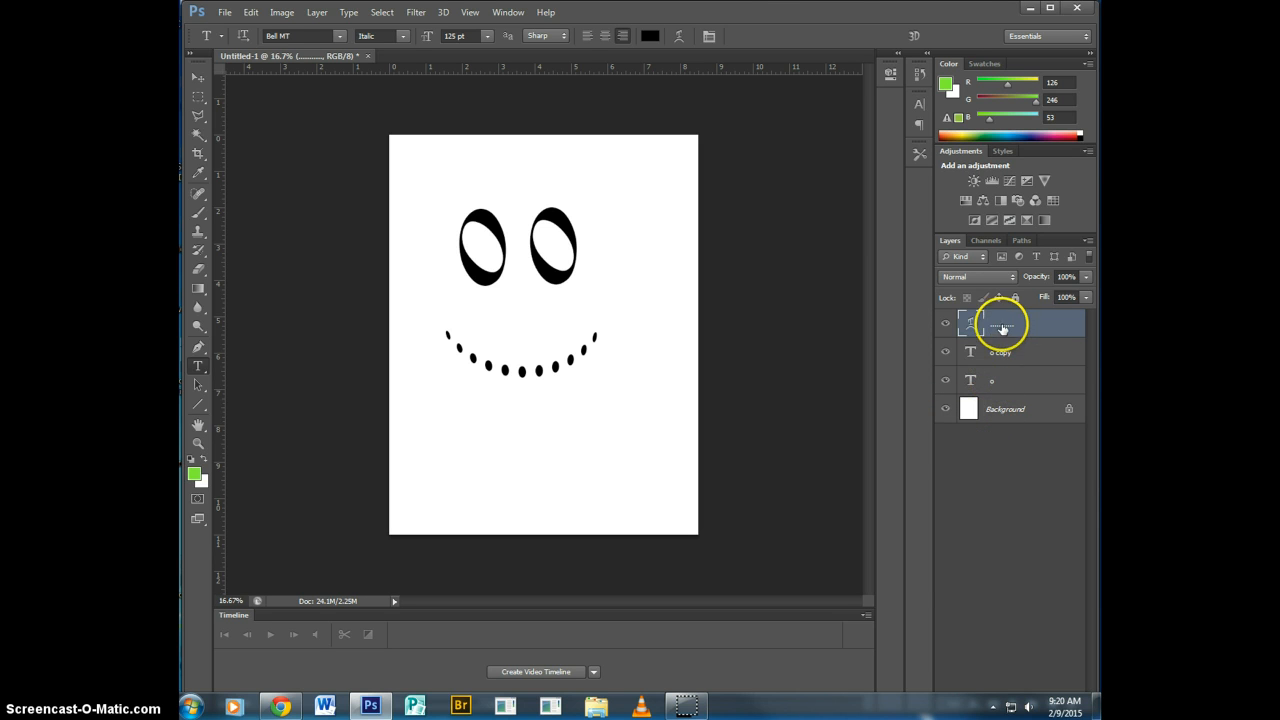
pyautogui.click(1007, 356)
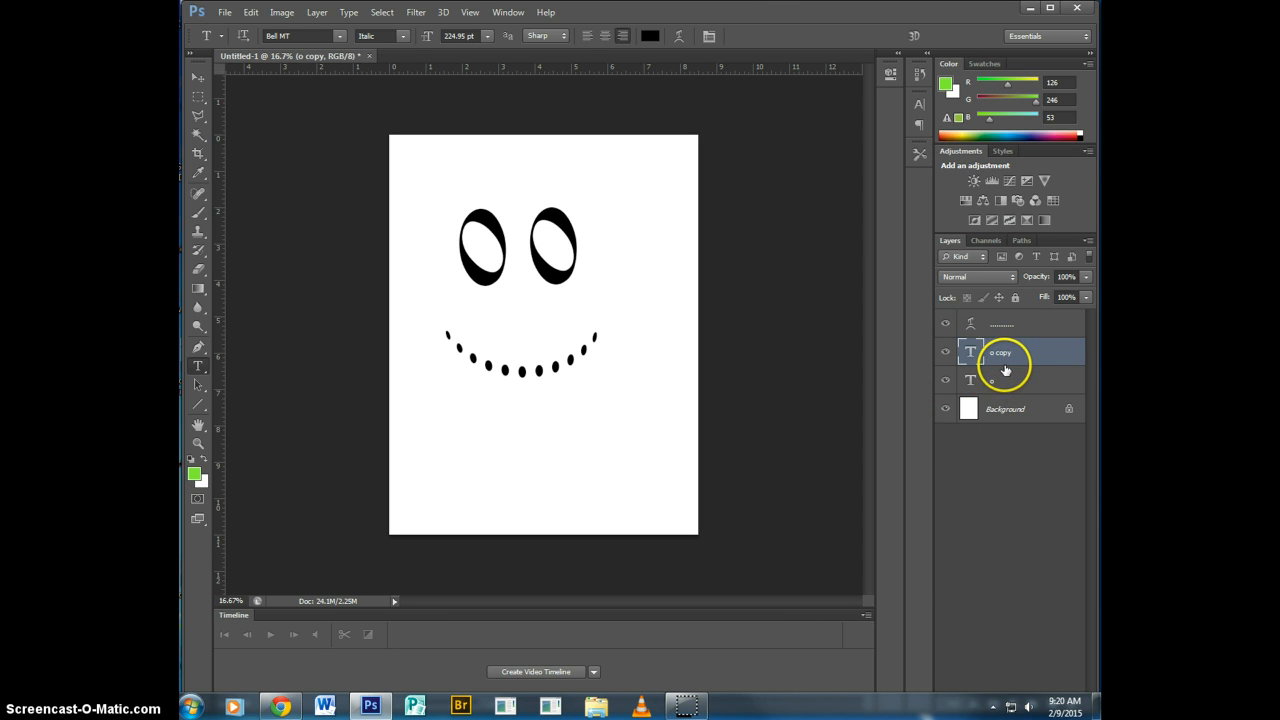
pyautogui.rightClick(1002, 355)
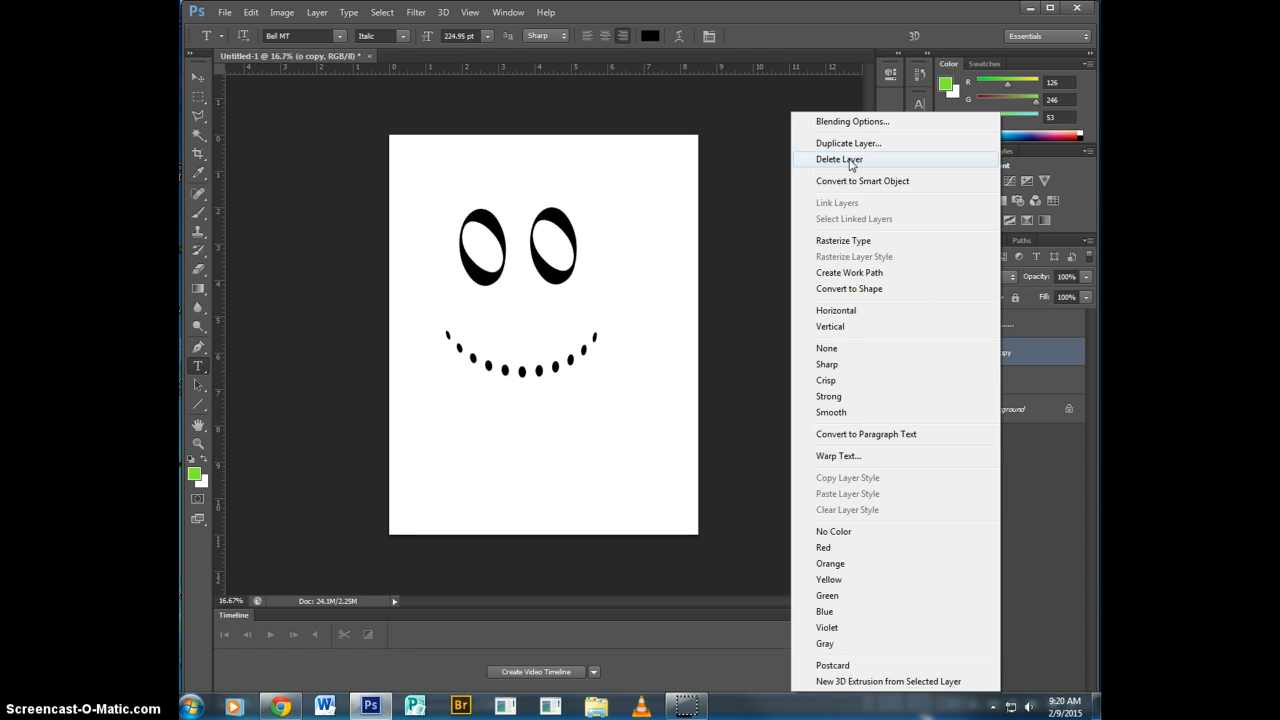
pyautogui.click(846, 145)
pyautogui.click(514, 112)
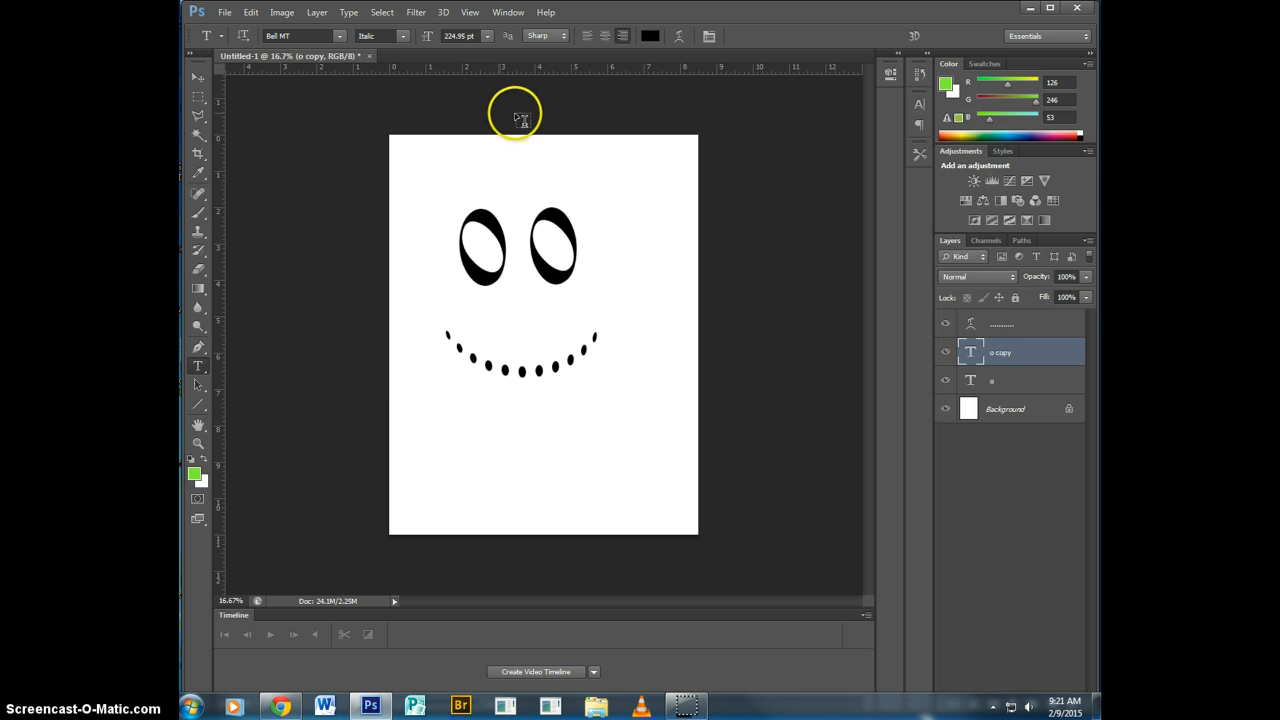
# Start saving the document and browse to the "Mod 1 vis com" folder inside "- photo 10" on the F: drive.
pyautogui.click(222, 12)
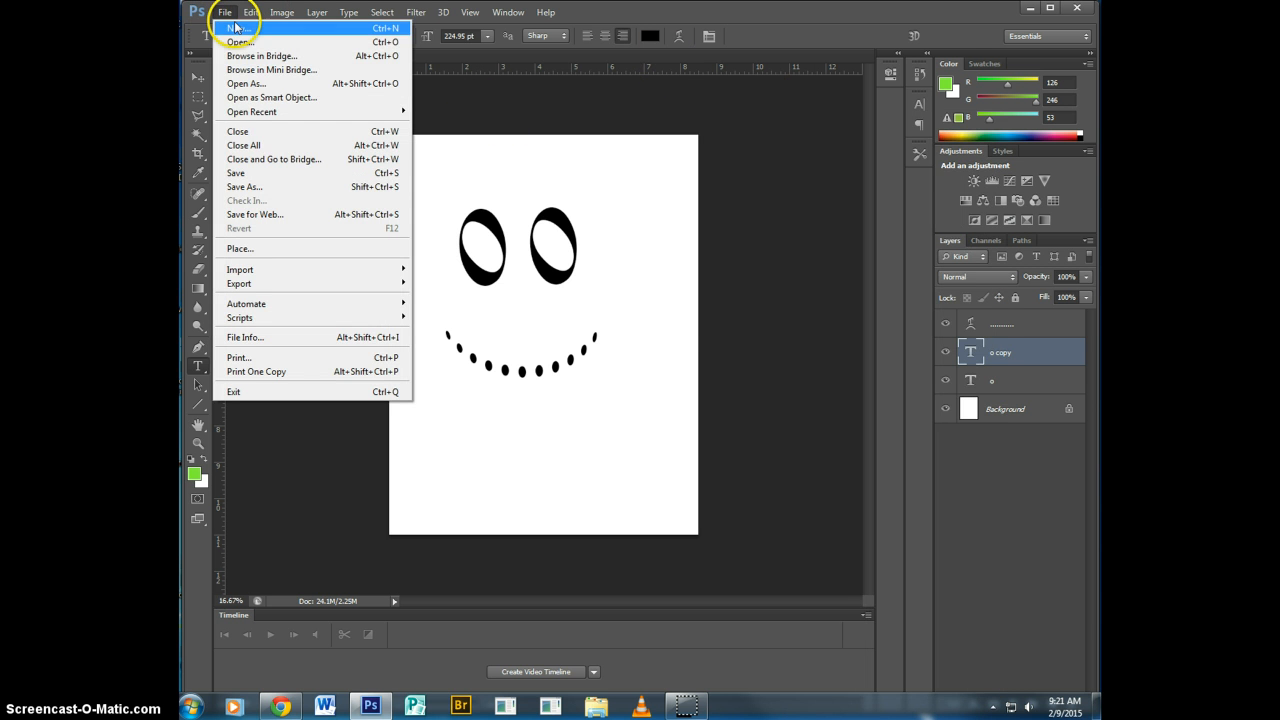
pyautogui.click(285, 175)
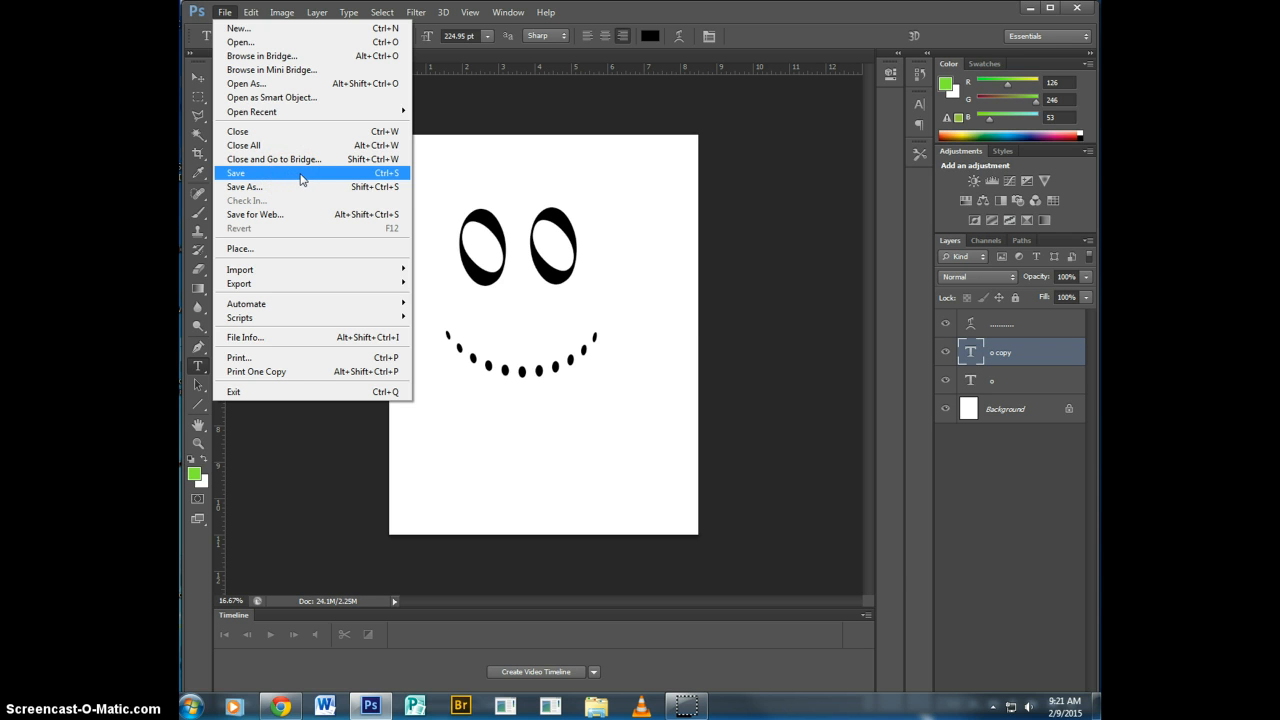
pyautogui.click(297, 174)
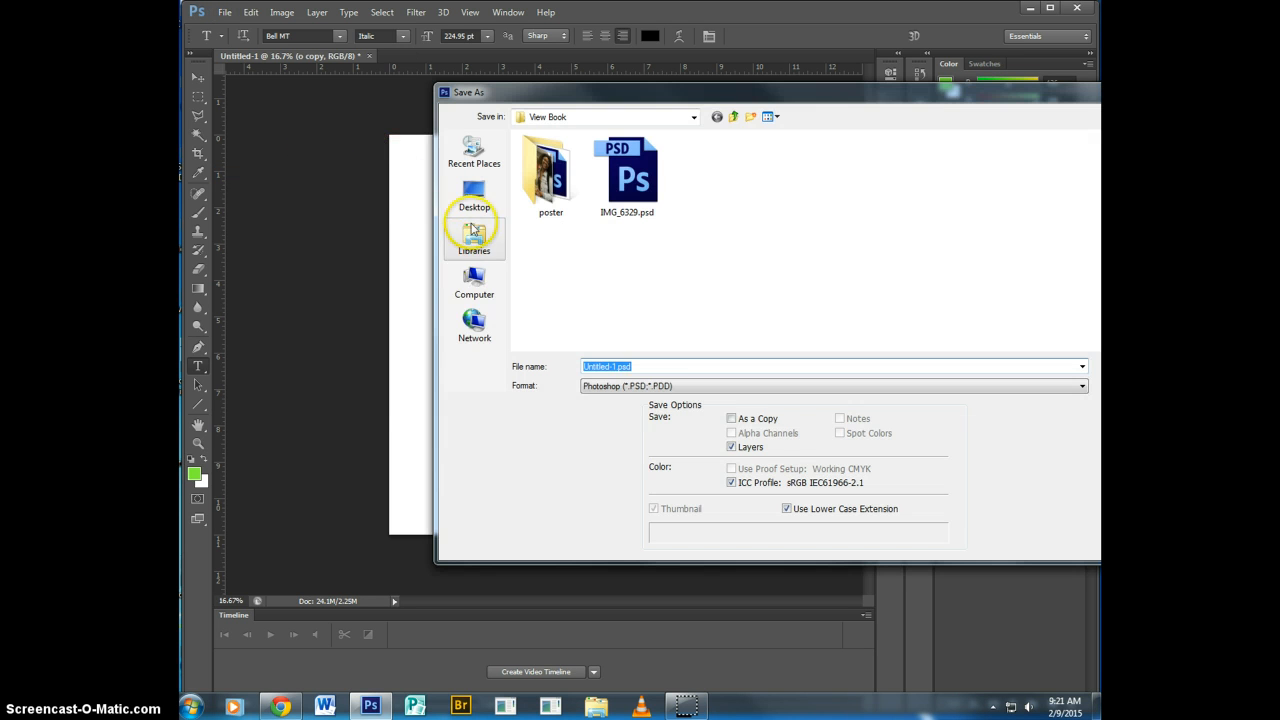
pyautogui.click(493, 283)
pyautogui.doubleClick(549, 266)
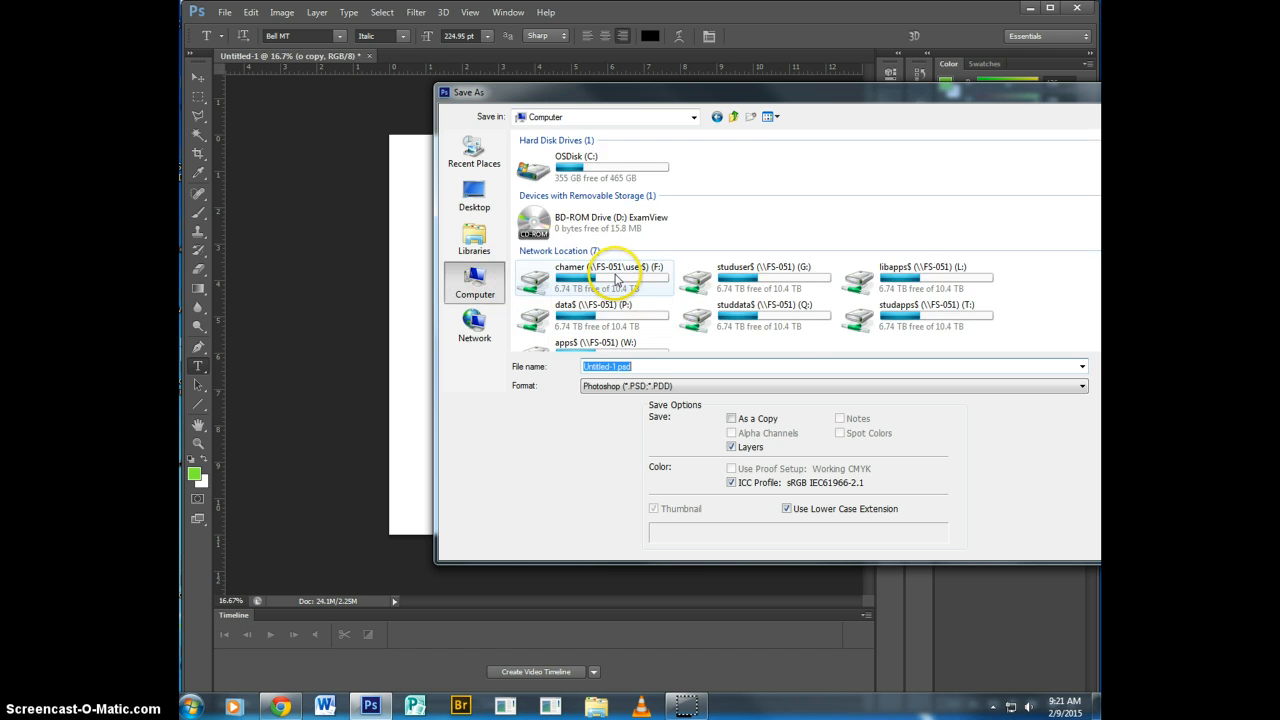
pyautogui.doubleClick(548, 154)
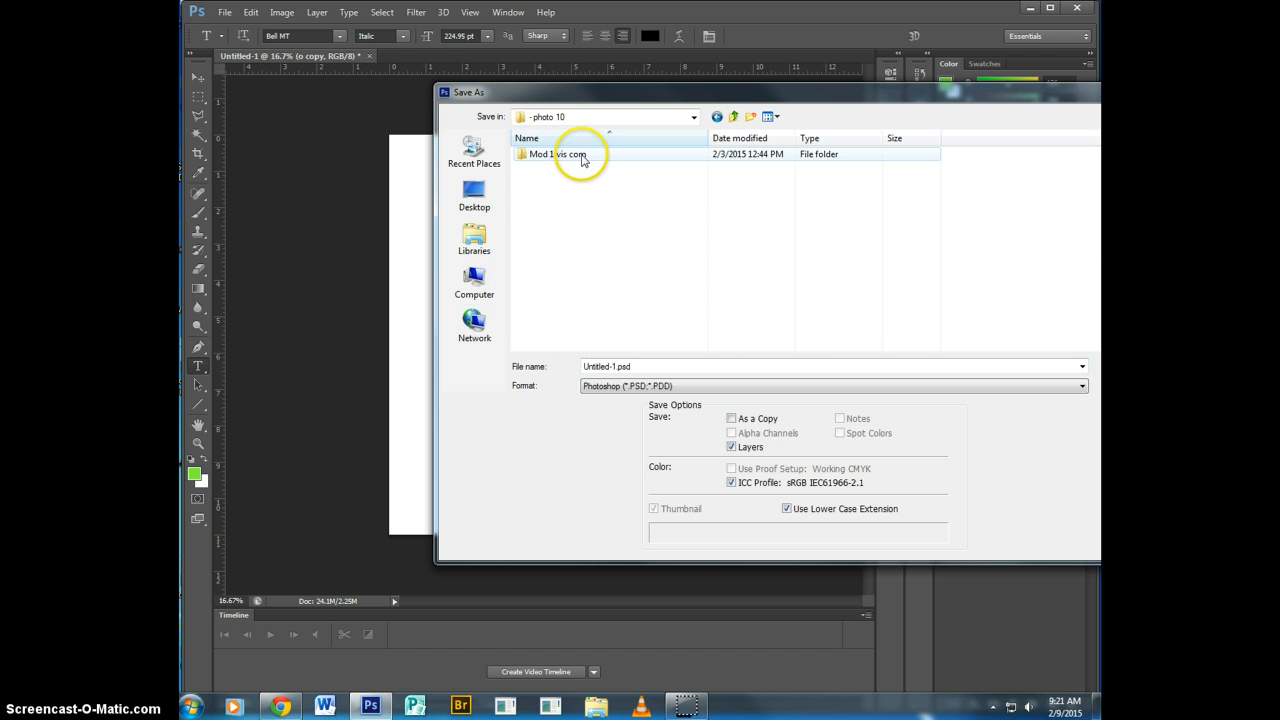
pyautogui.doubleClick(558, 155)
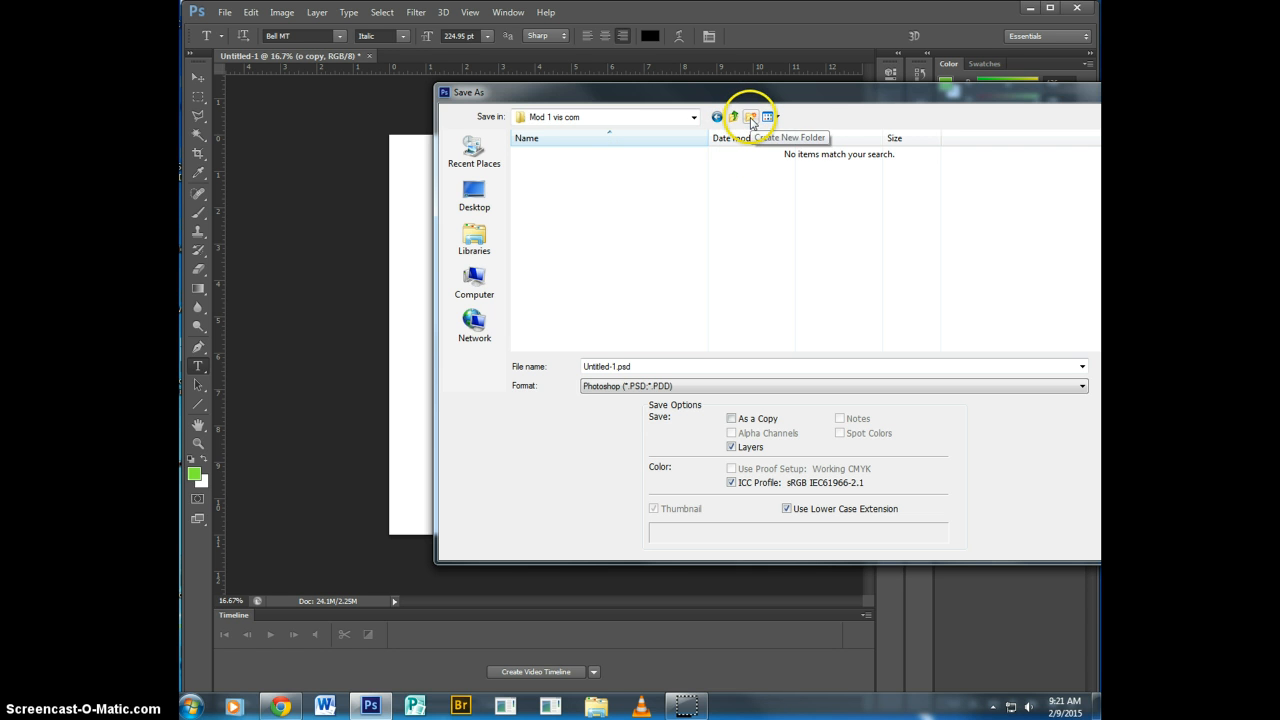
# Create a folder named "type faces" inside "Mod 1 vis com" and open it as the save location.
pyautogui.click(751, 118)
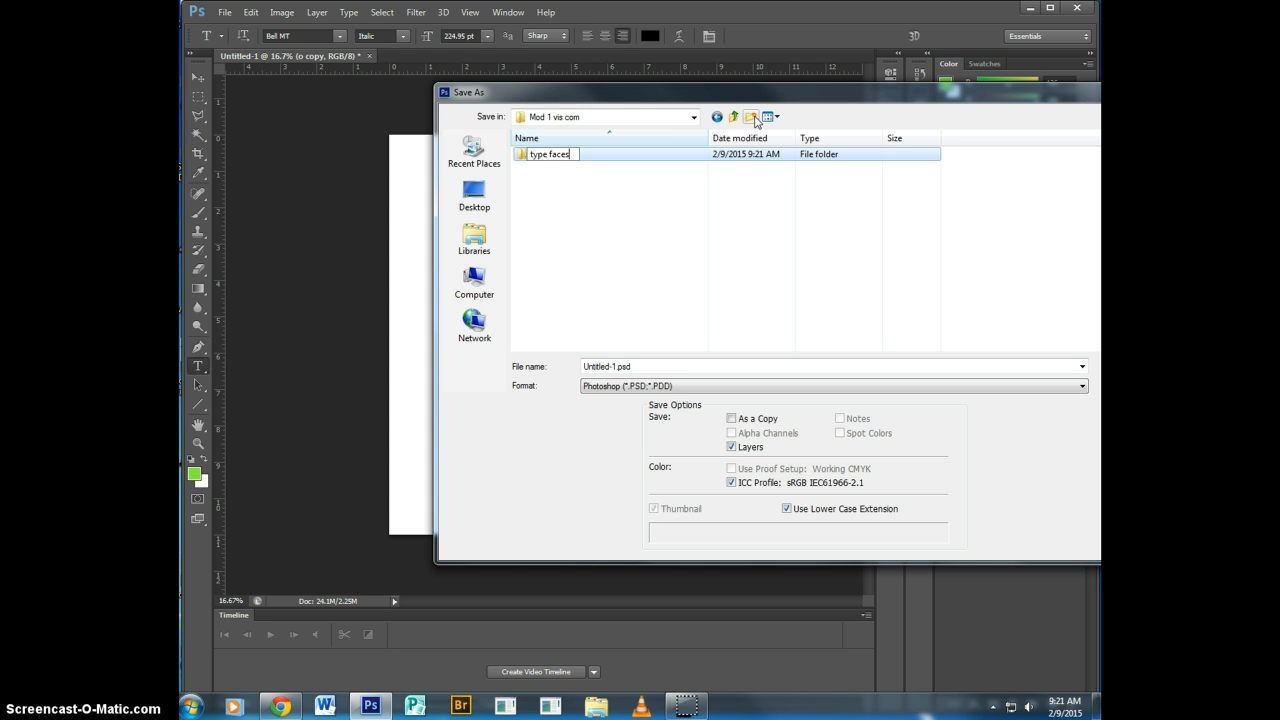
pyautogui.click(647, 150)
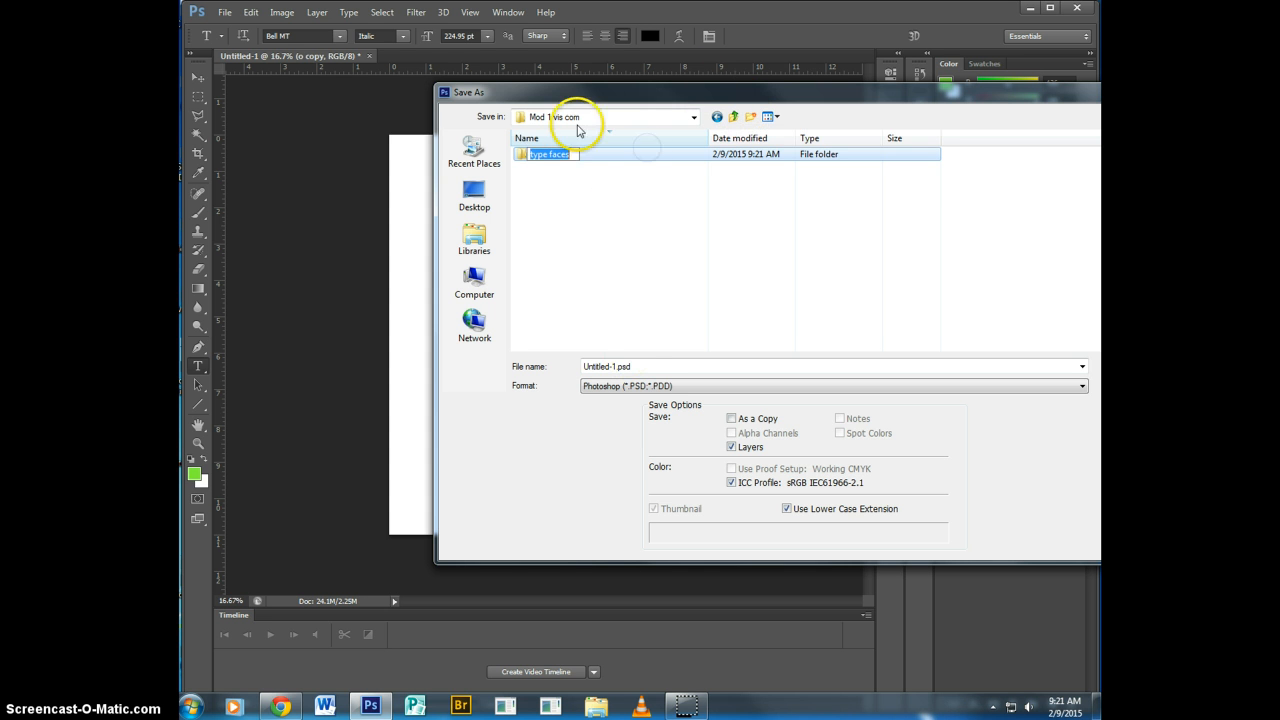
pyautogui.click(594, 155)
pyautogui.doubleClick(565, 163)
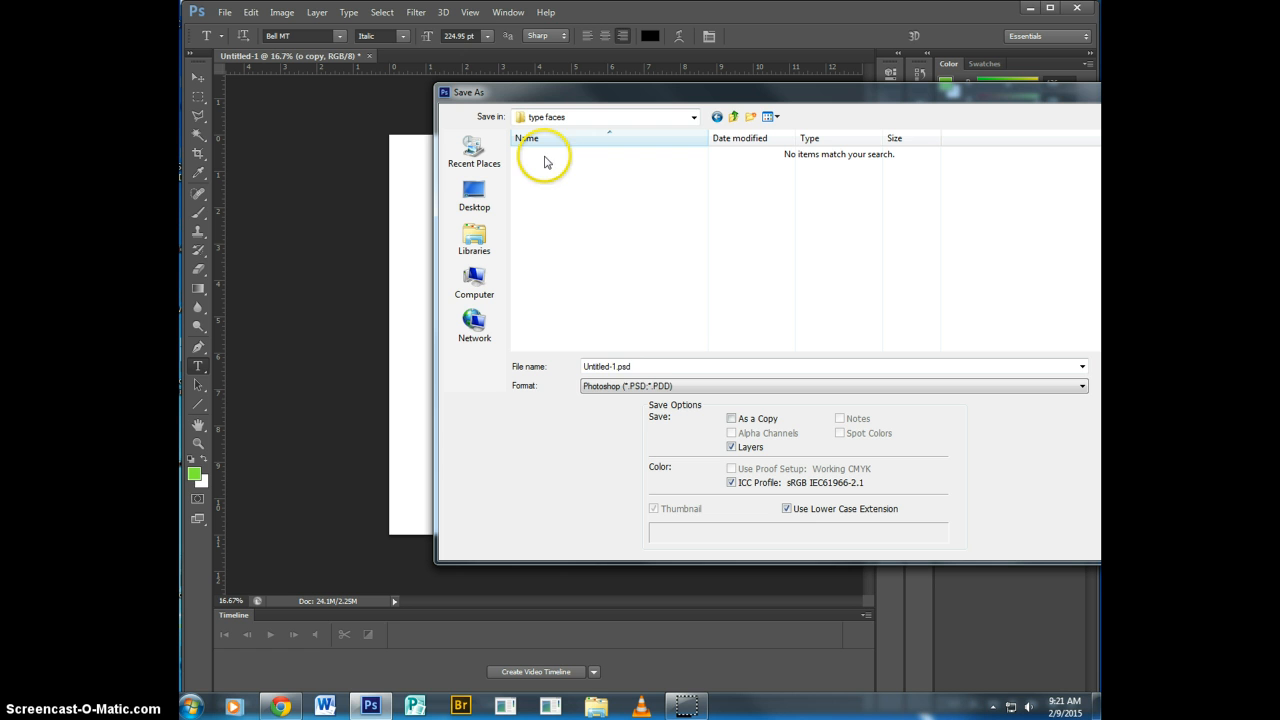
# Name the file "type face happy" and save it in Photoshop PSD format with layers kept.
pyautogui.doubleClick(638, 366)
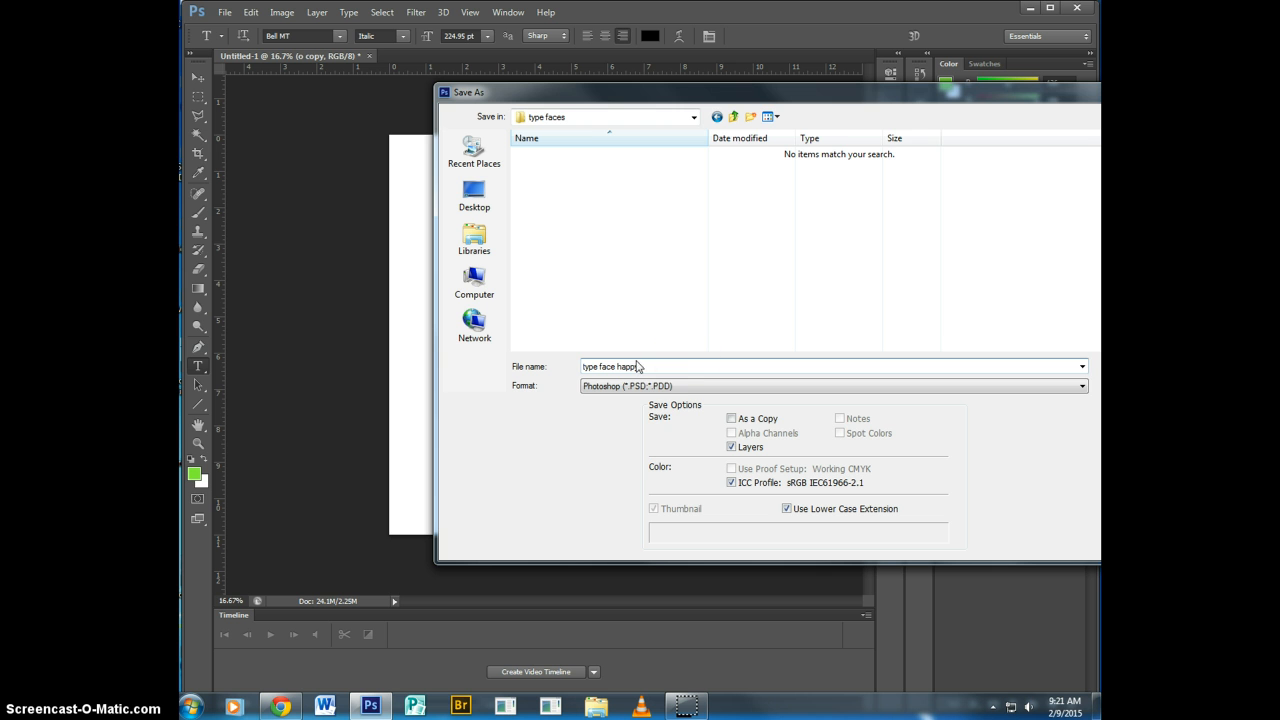
pyautogui.moveTo(876, 100); pyautogui.dragTo(781, 100)
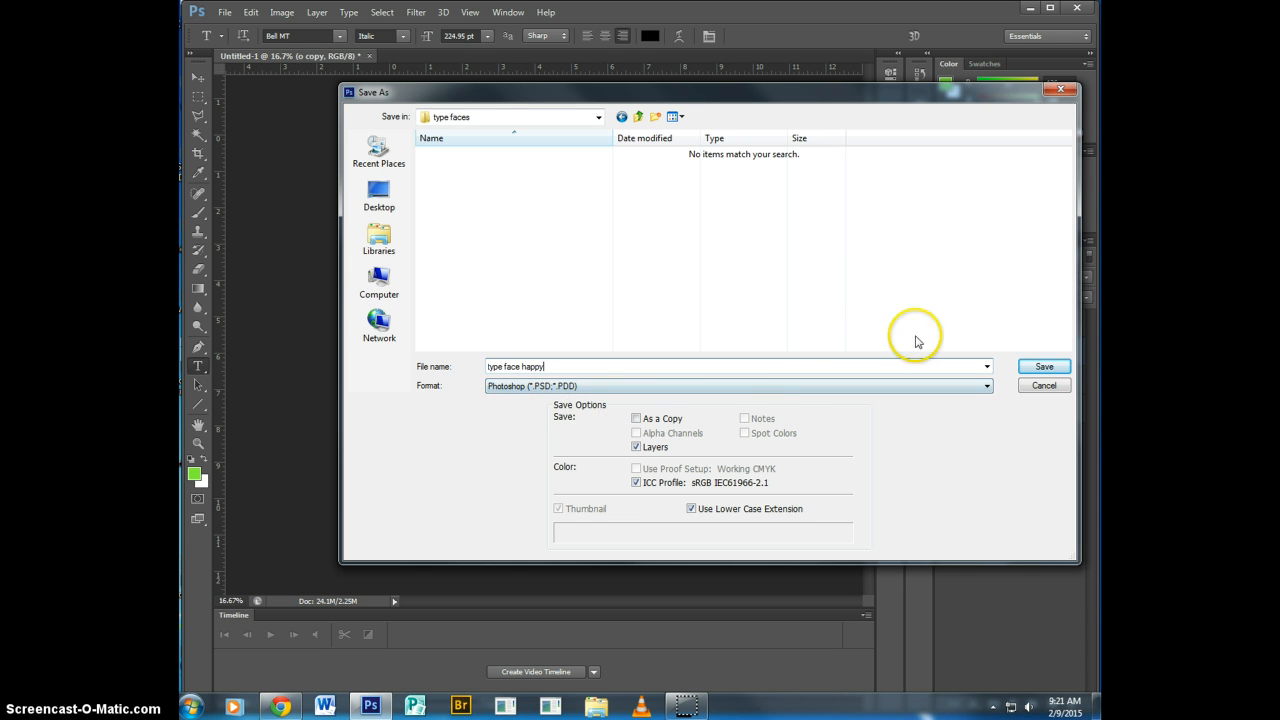
pyautogui.click(1047, 364)
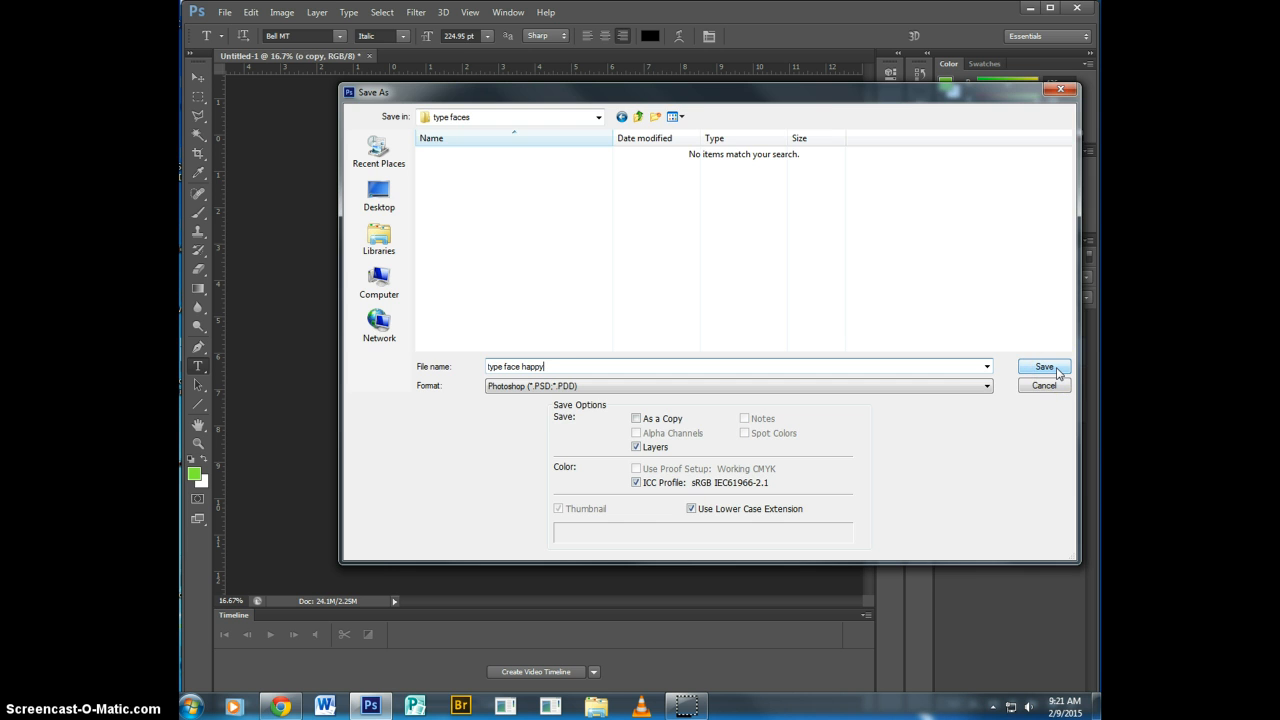
pyautogui.click(1057, 369)
pyautogui.click(914, 242)
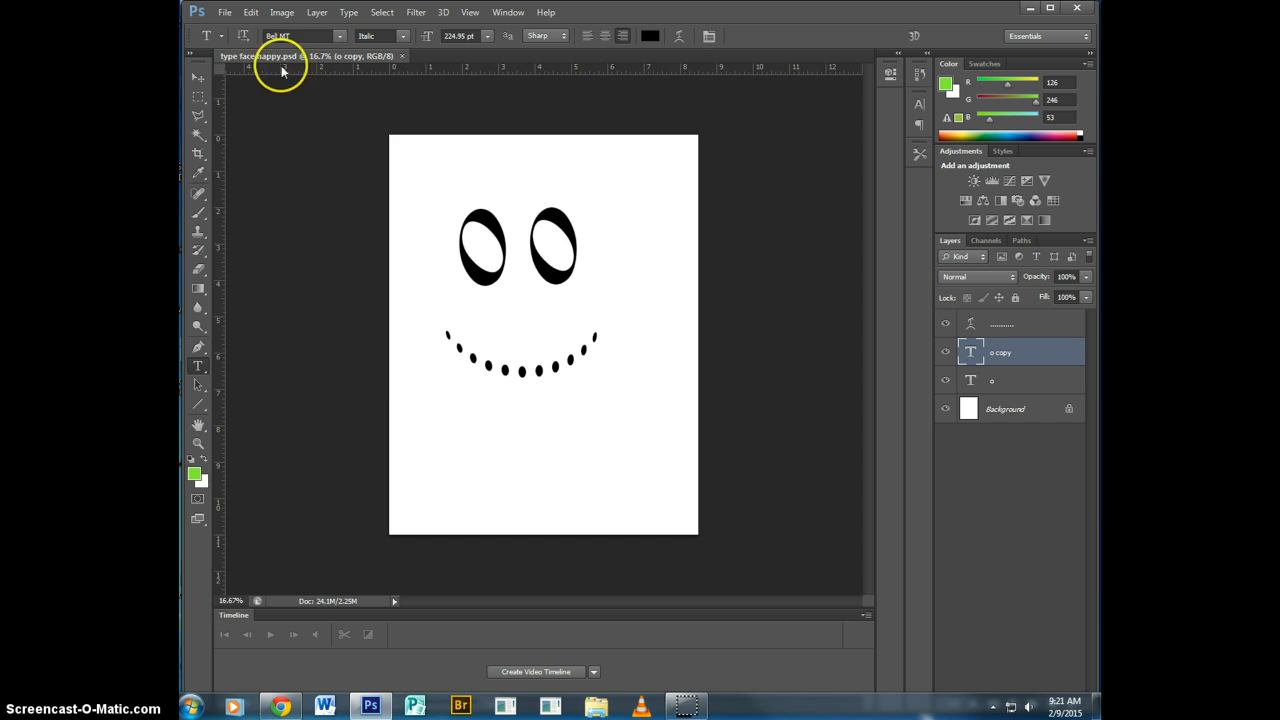
# Save a JPEG copy as "type face happy.jpg" in the "type faces" folder at Maximum quality 12, Baseline ("Standard").
pyautogui.click(226, 13)
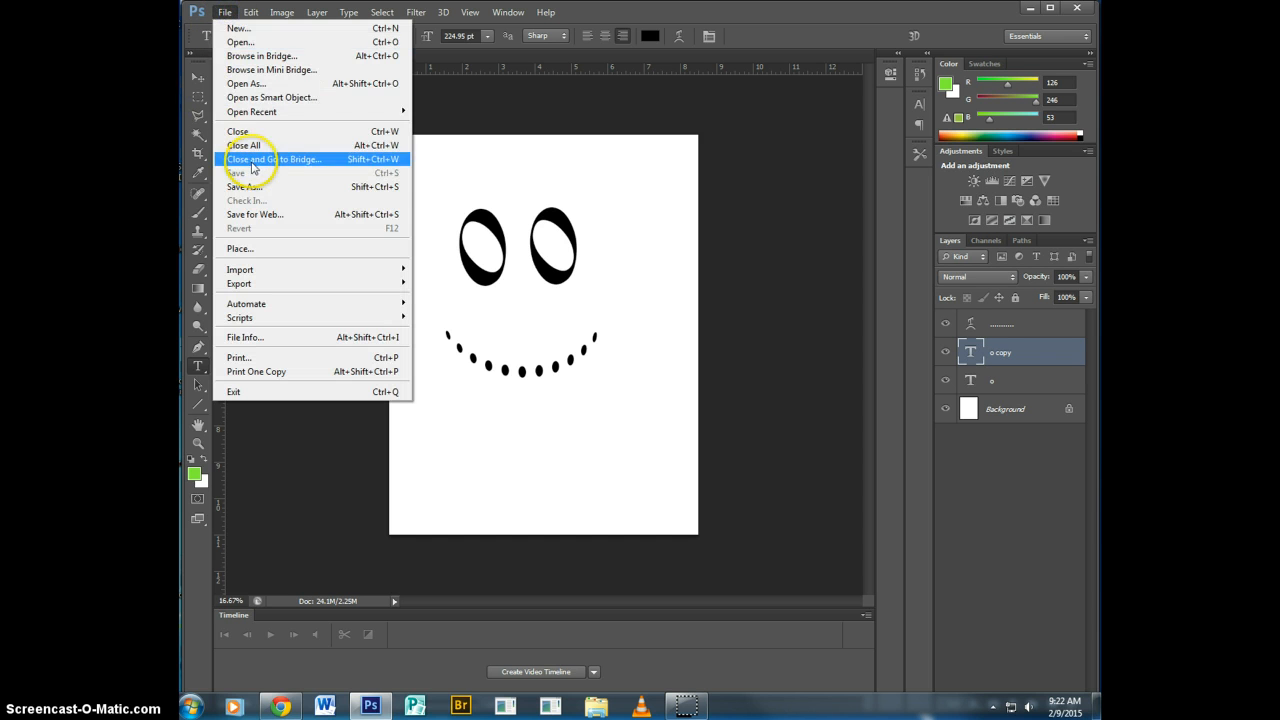
pyautogui.click(261, 190)
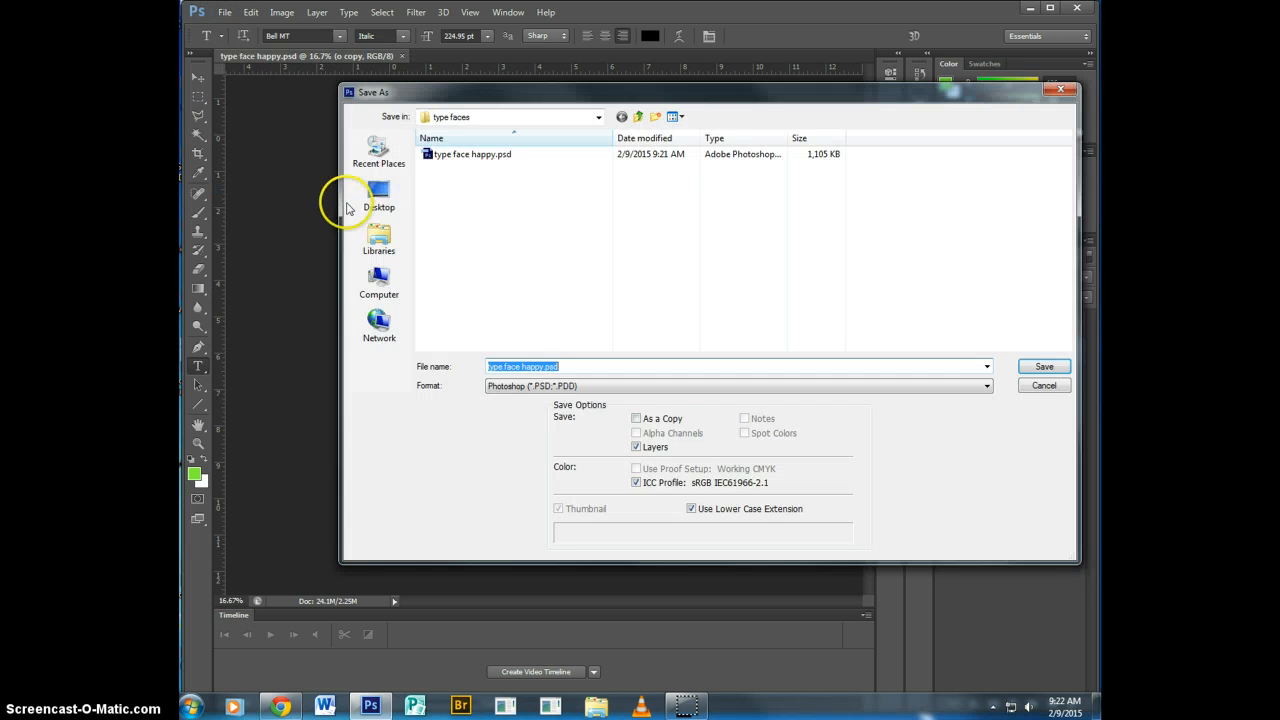
pyautogui.click(527, 387)
pyautogui.click(535, 484)
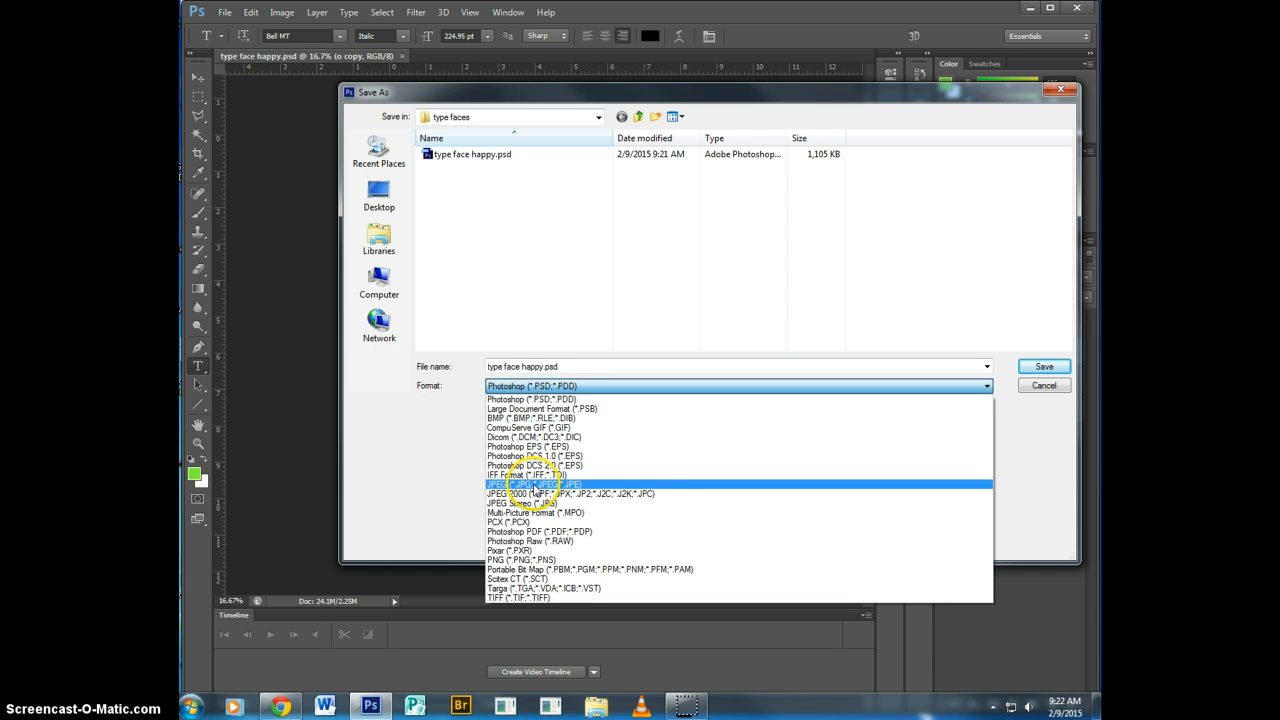
pyautogui.click(1060, 362)
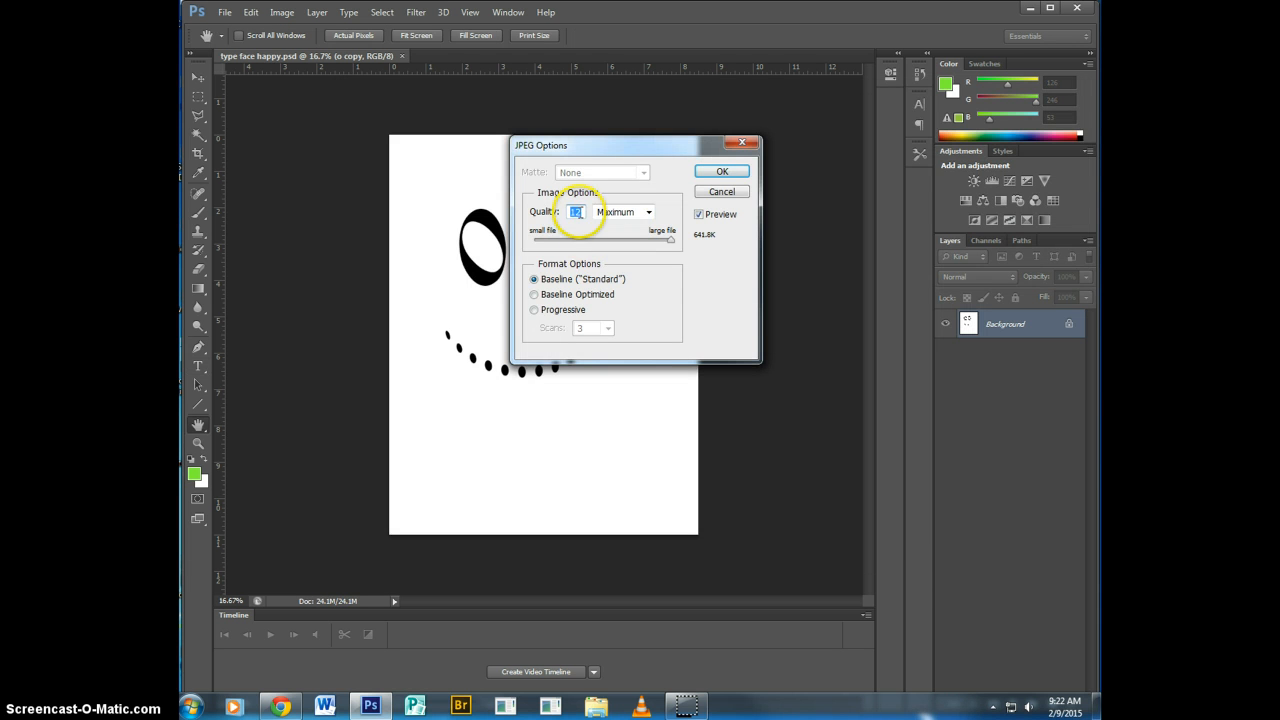
pyautogui.click(726, 173)
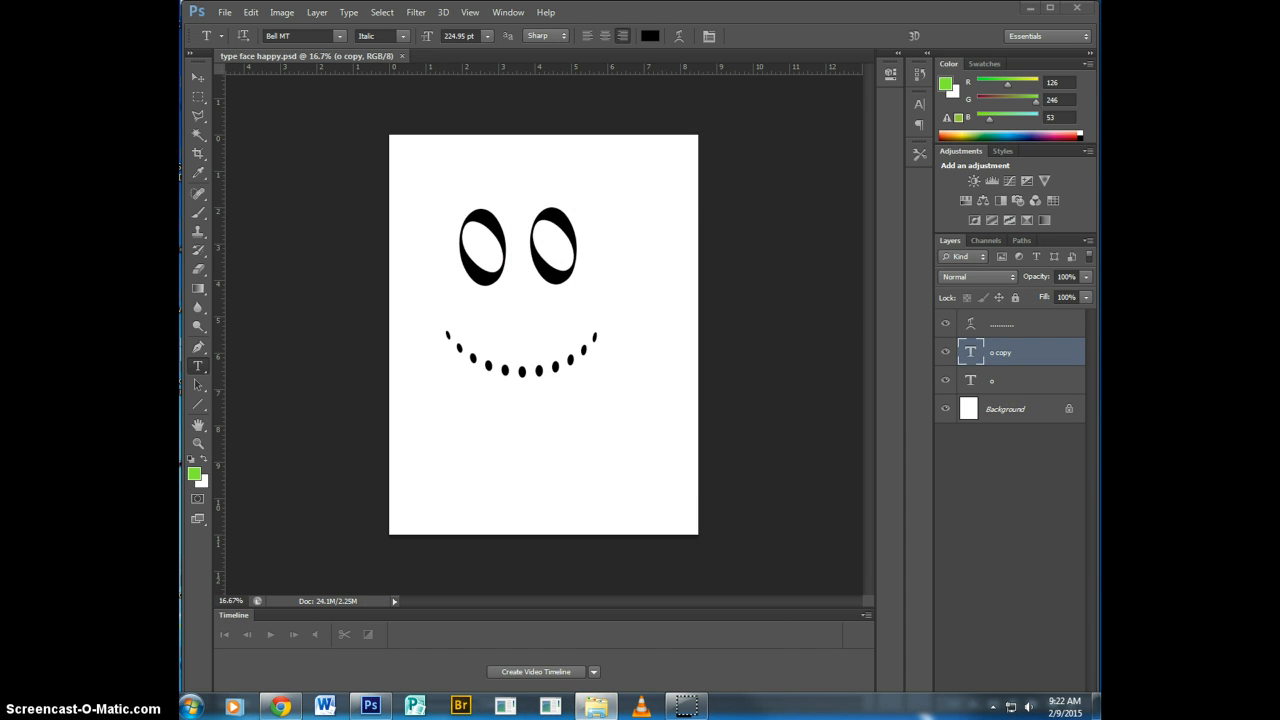
# Switch to Windows Explorer and browse the F: drive through "- photo 10" and "Mod 1 vis com" to the "type faces" folder.
pyautogui.moveTo(537, 106); pyautogui.dragTo(524, 95)
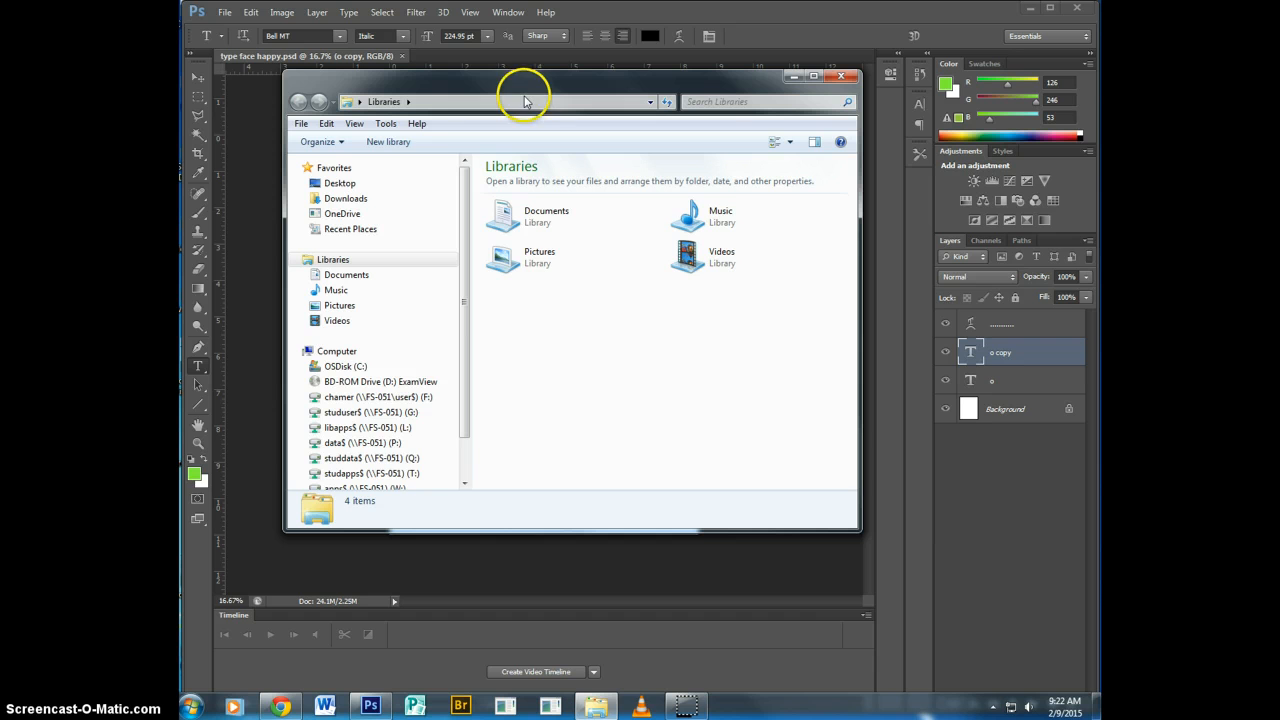
pyautogui.click(399, 444)
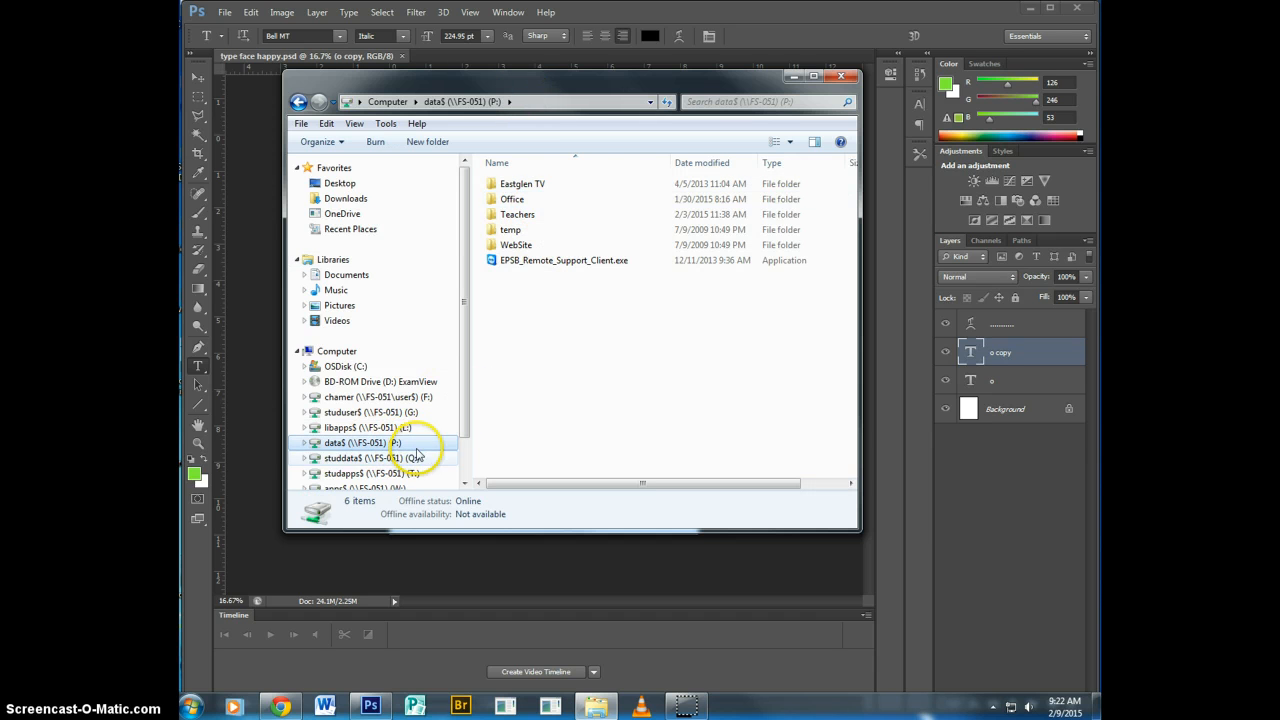
pyautogui.doubleClick(425, 397)
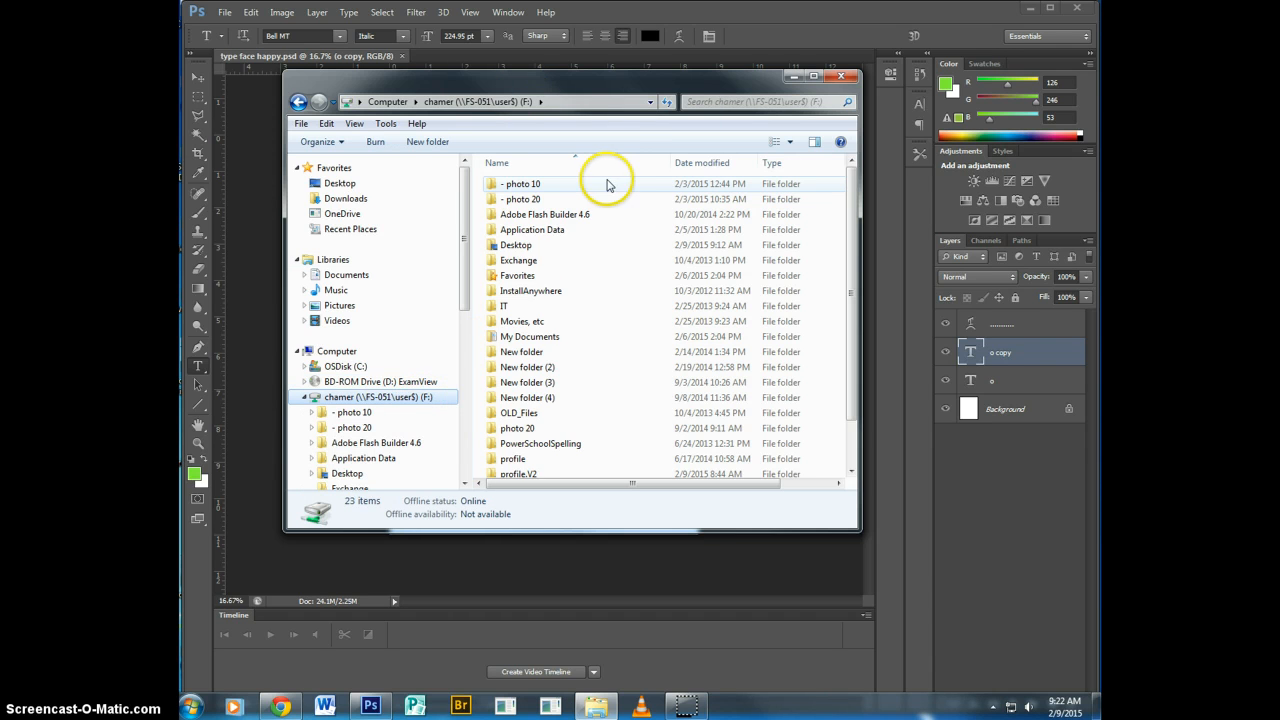
pyautogui.doubleClick(513, 186)
pyautogui.doubleClick(527, 185)
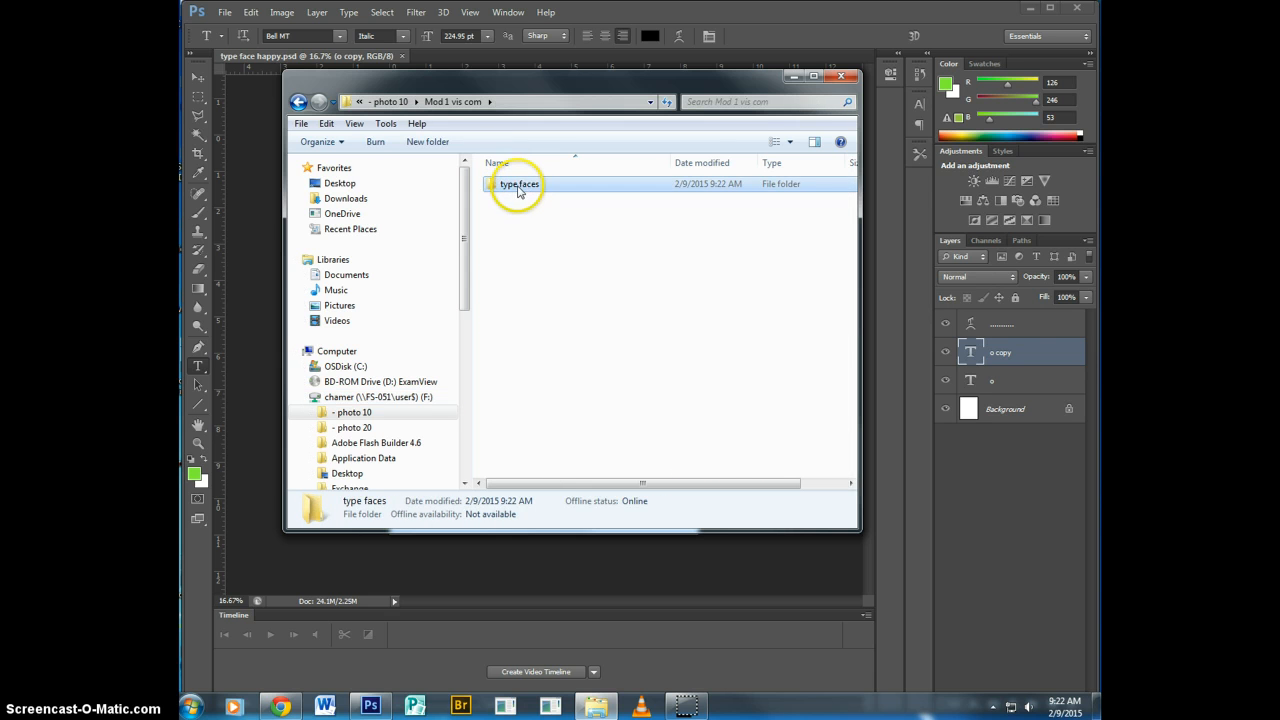
pyautogui.doubleClick(520, 186)
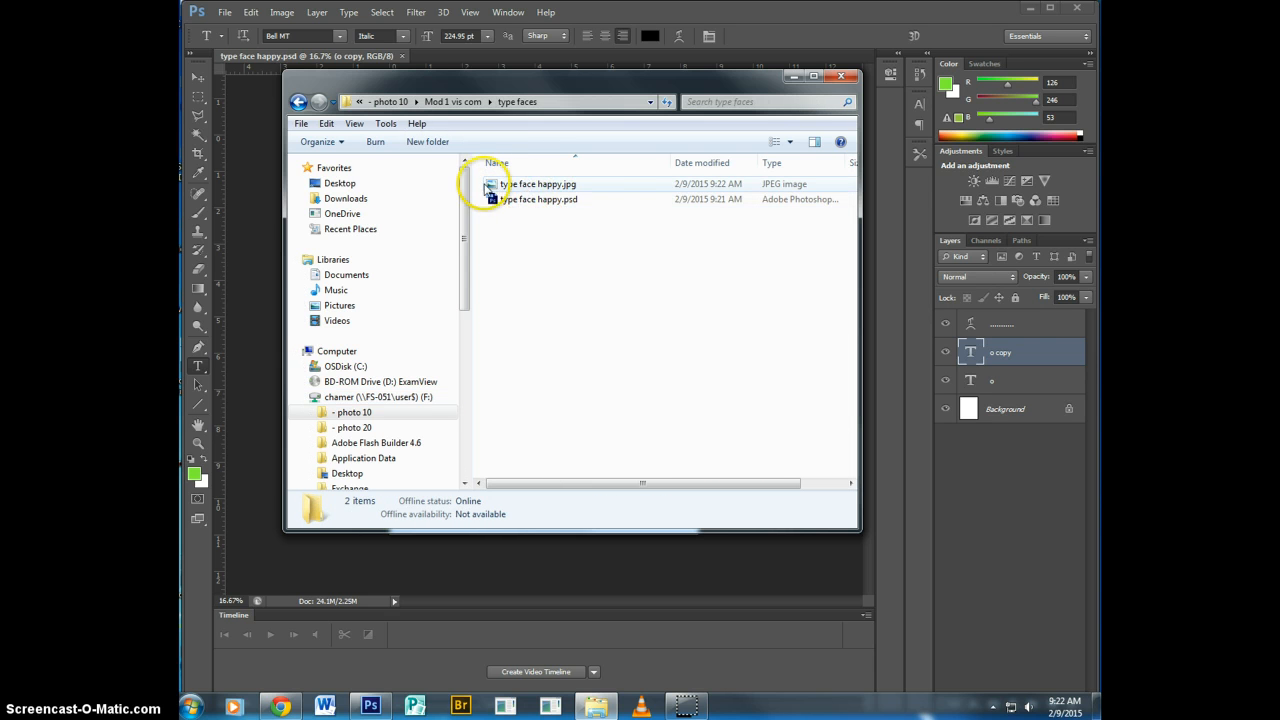
# Show the saved files in the "type faces" folder as Large Icons, check them, and close the folder window.
pyautogui.click(787, 141)
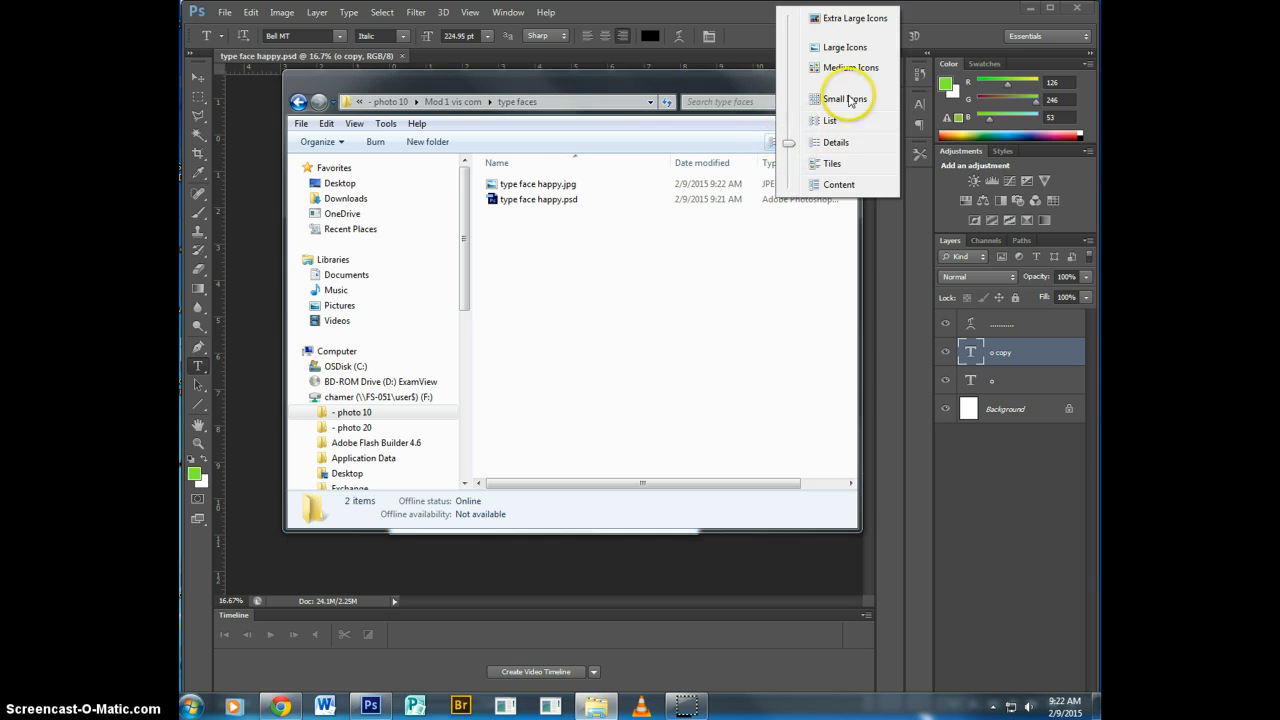
pyautogui.click(843, 48)
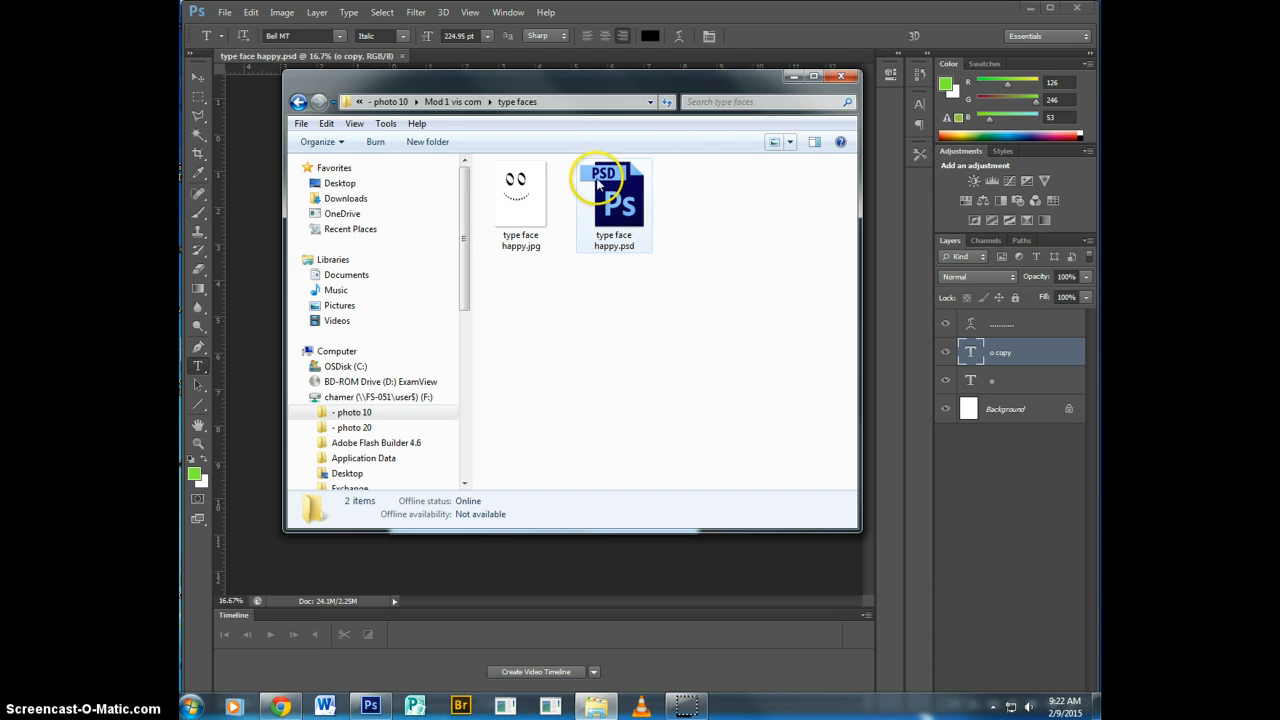
pyautogui.click(842, 78)
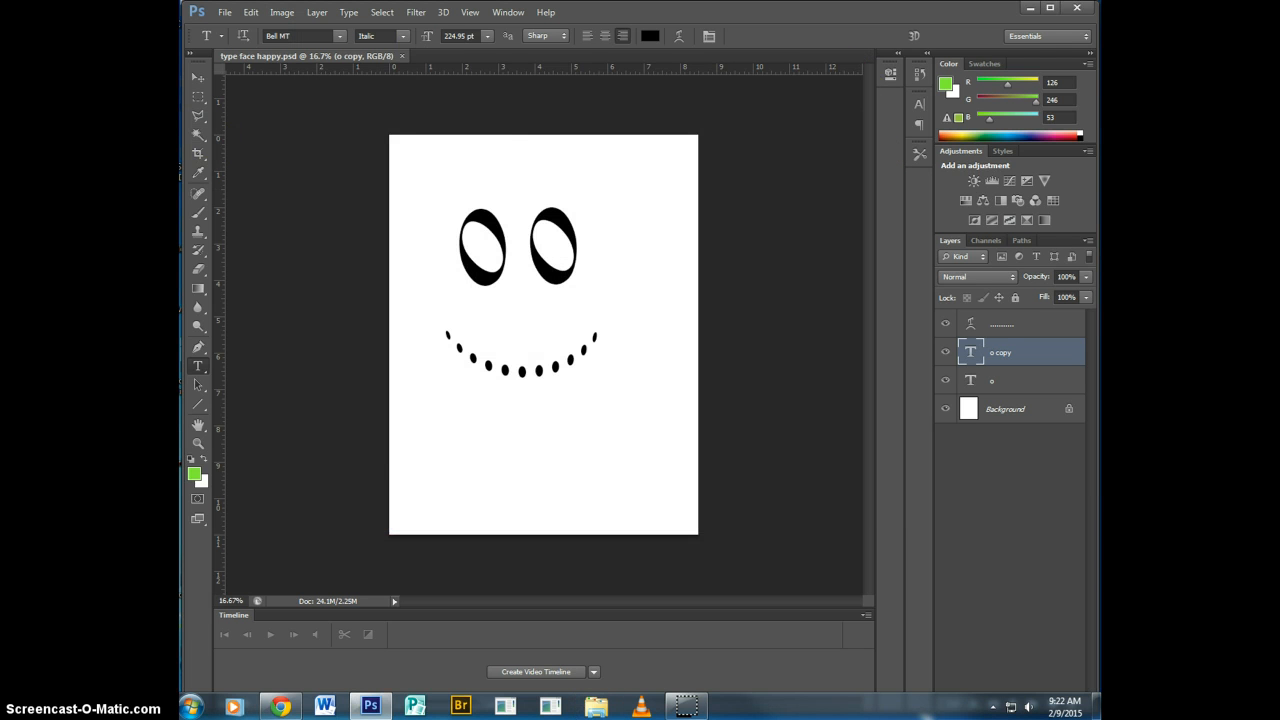